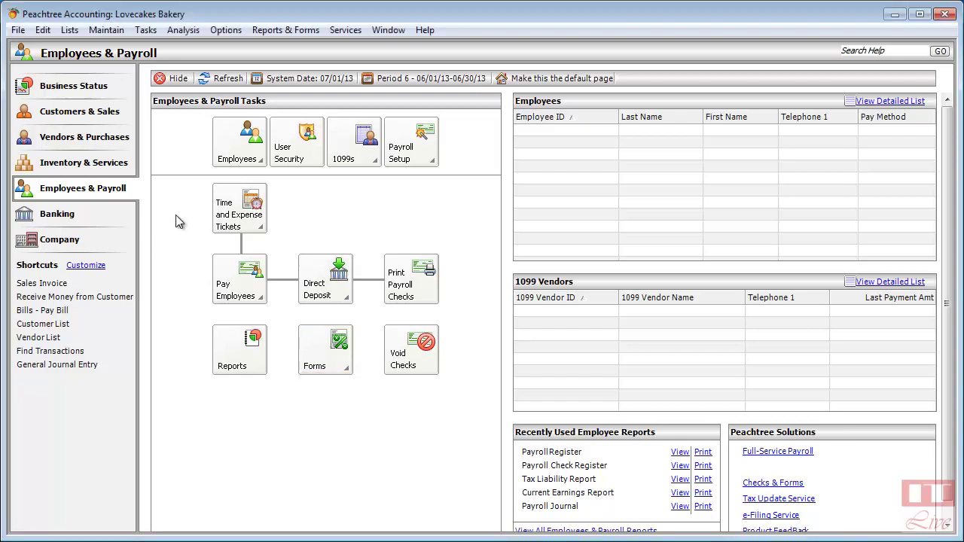
Step: Open the Employees task menu on the Employees & Payroll page
left_click(232, 165)
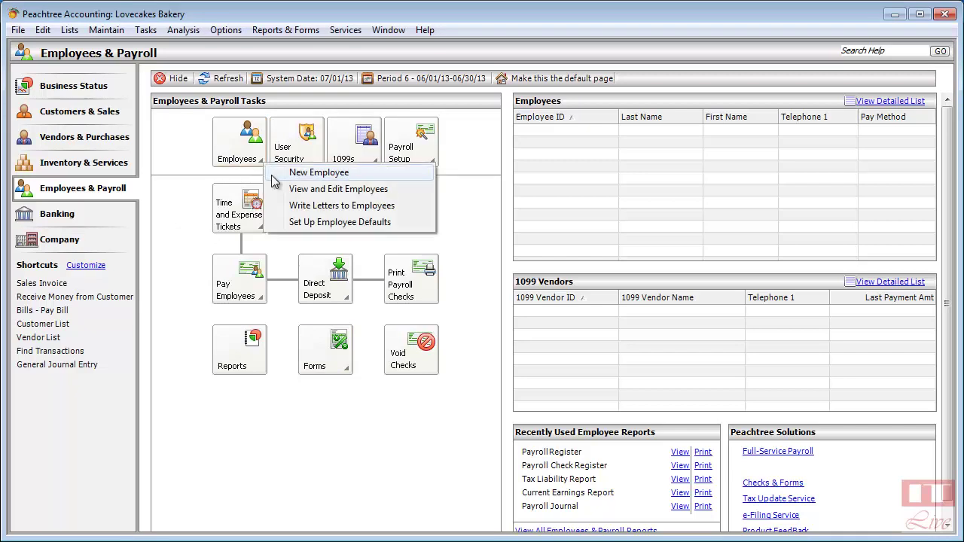
Step: Open Maintain > Employees/Sales Reps and nudge the new window into place
left_click(97, 35)
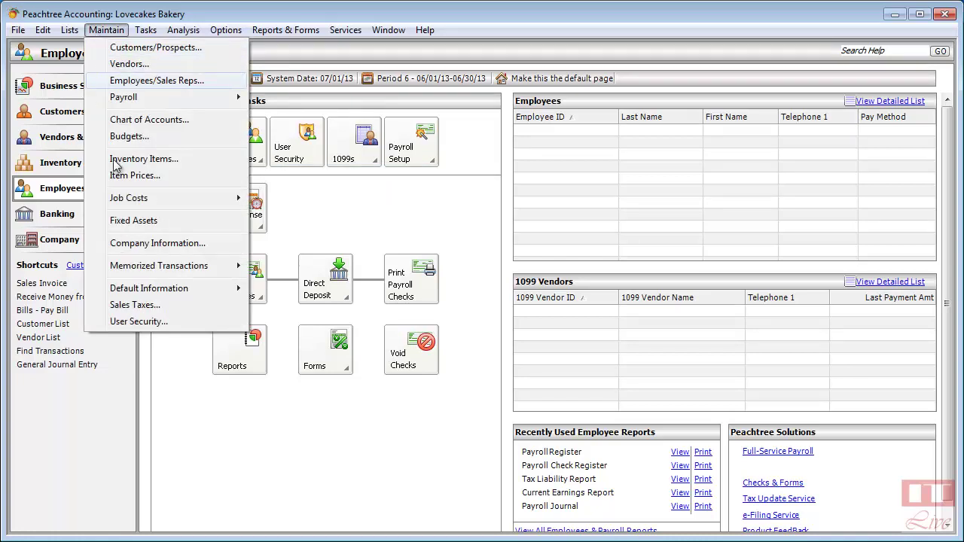
left_click(165, 84)
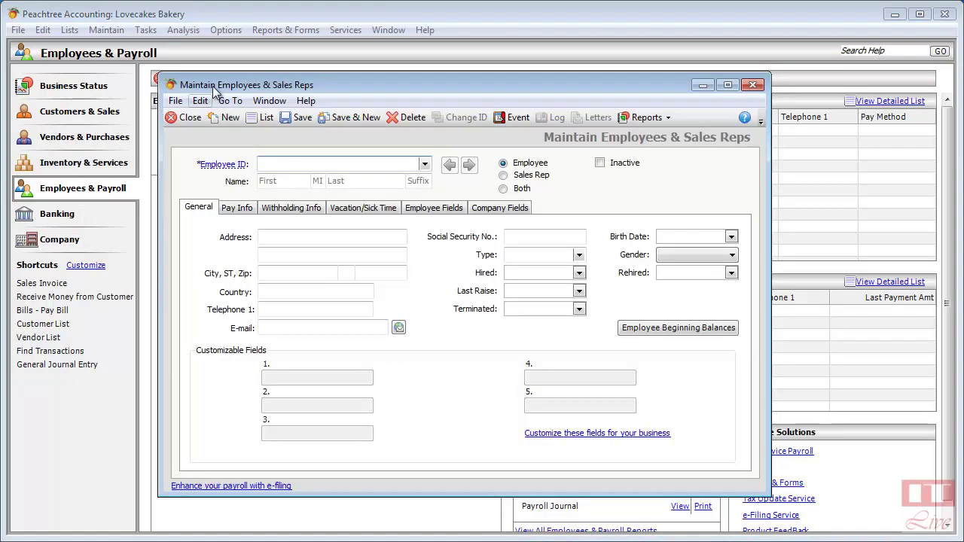
left_click_drag(220, 88, 277, 93)
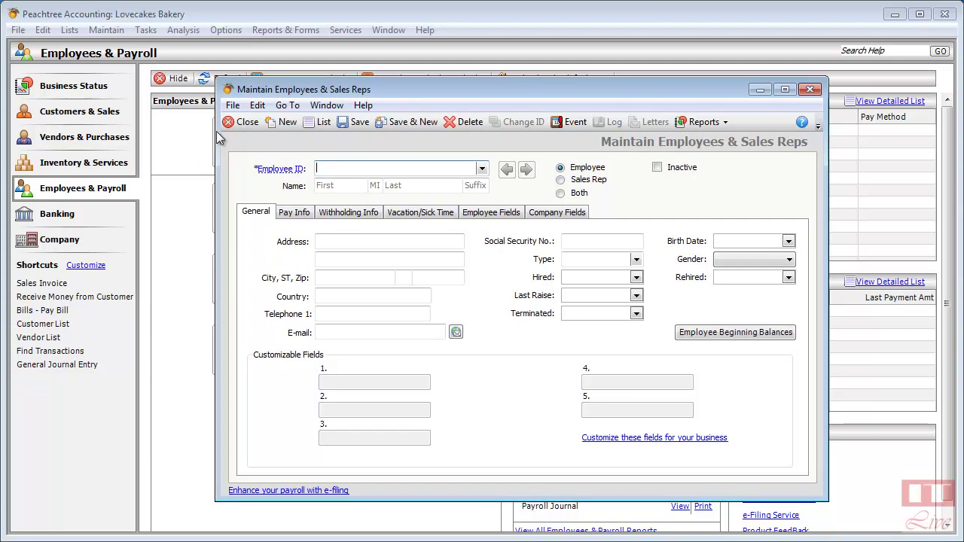
left_click_drag(387, 91, 367, 91)
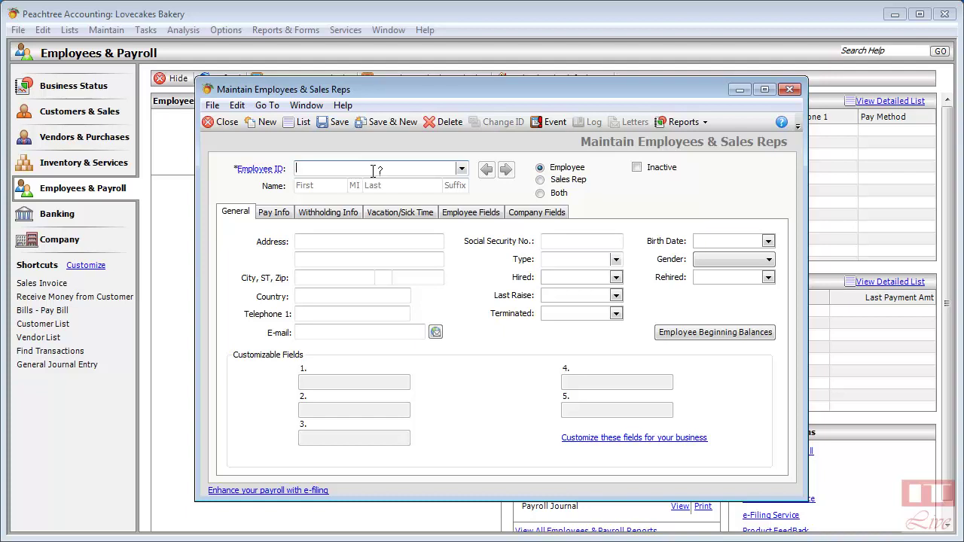
Step: Enter the new employee's ID, then fill in their first and last names
type("M")
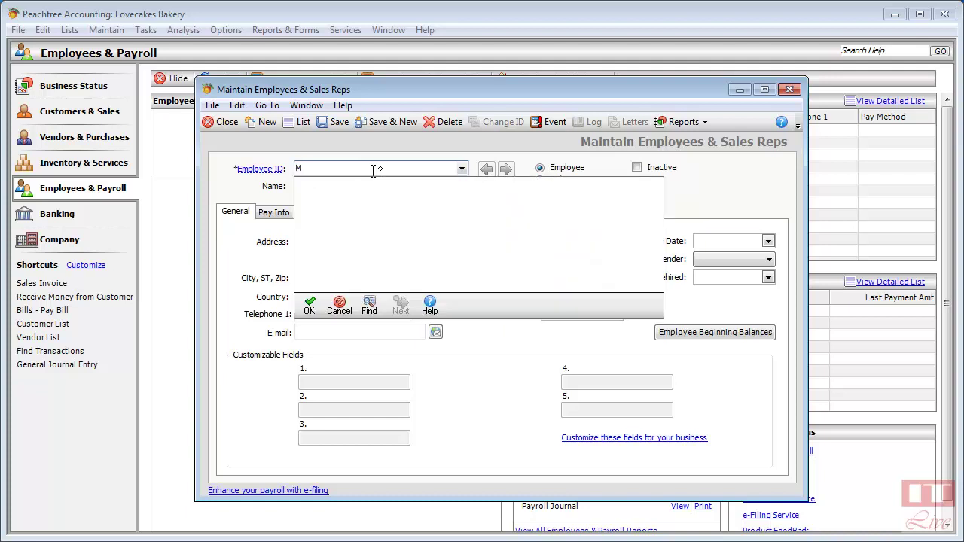
type("A05021980")
left_click(310, 305)
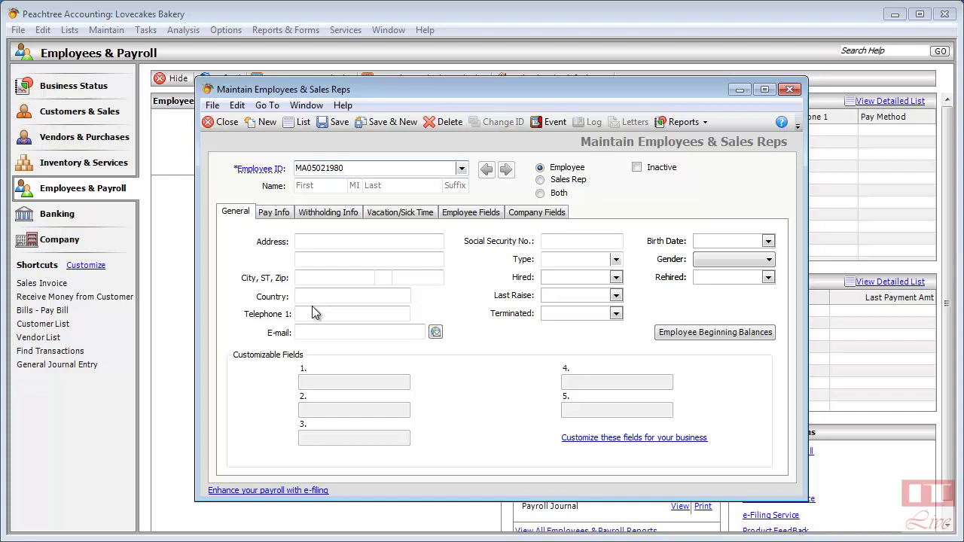
left_click(336, 188)
left_click(312, 186)
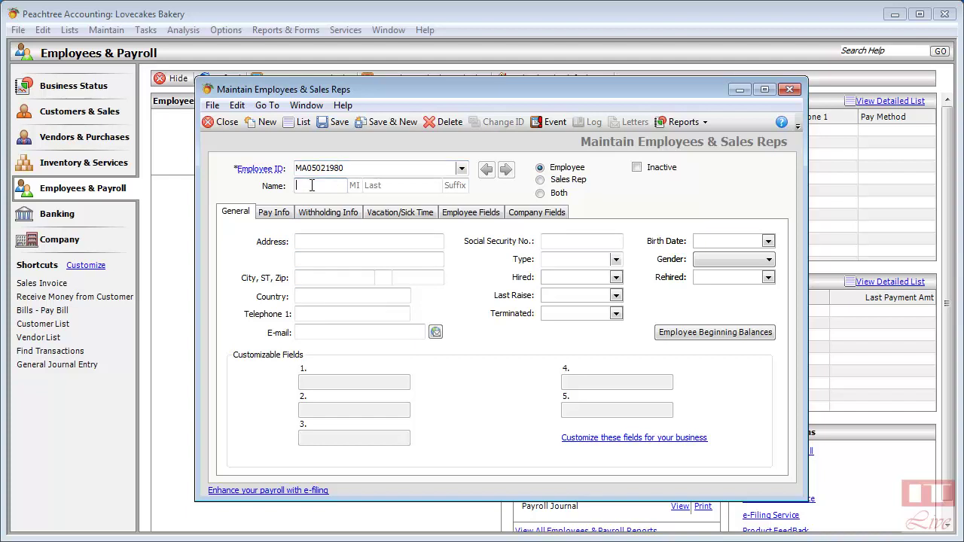
type("Muhammad")
key("Tab")
key("Tab")
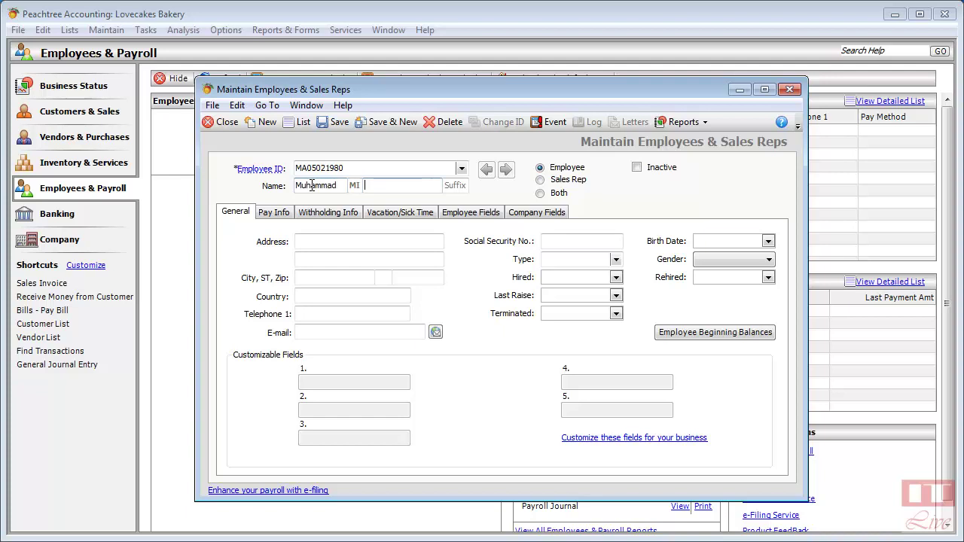
type("Ali")
key("Tab")
key("Tab")
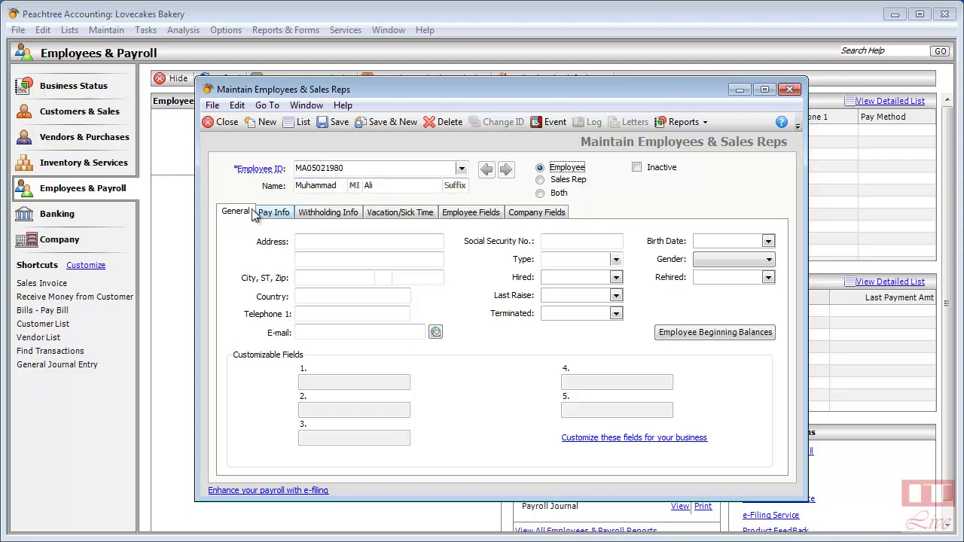
left_click(241, 214)
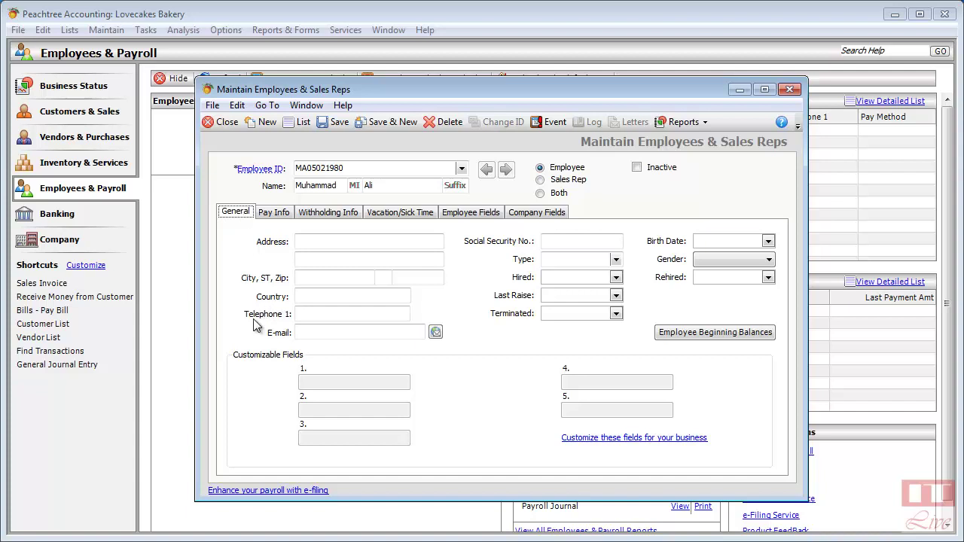
left_click(311, 335)
key("Tab")
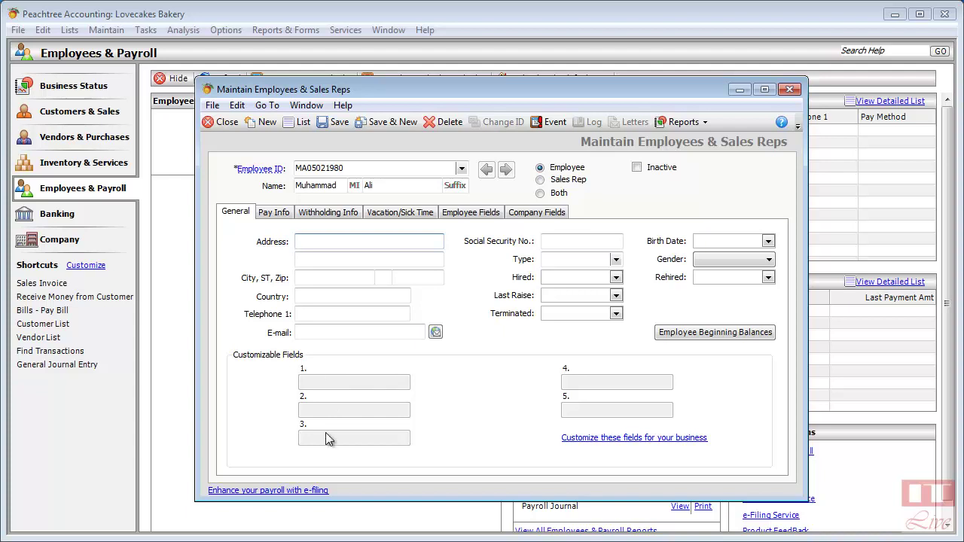
Step: On Pay Info, set the pay method to Salary and pay frequency to Monthly
left_click(278, 214)
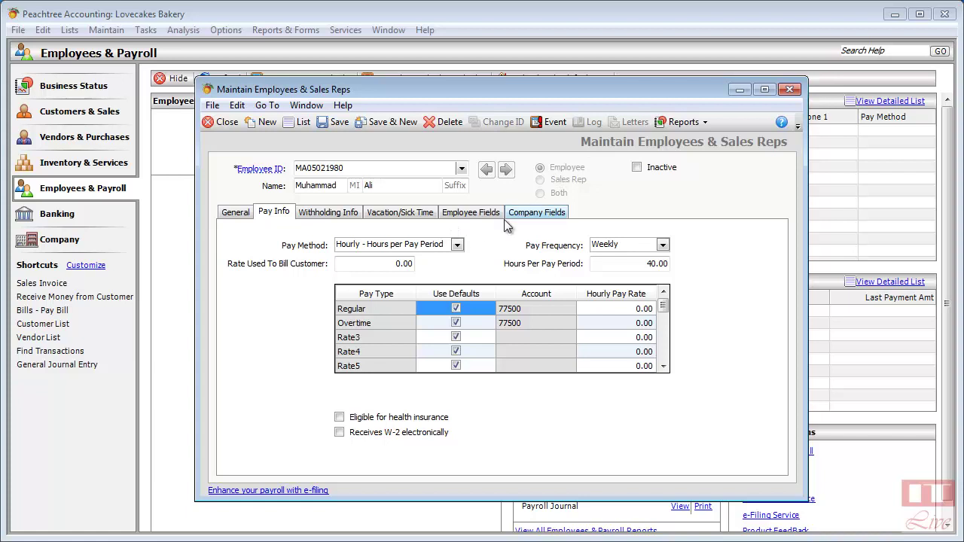
left_click(457, 247)
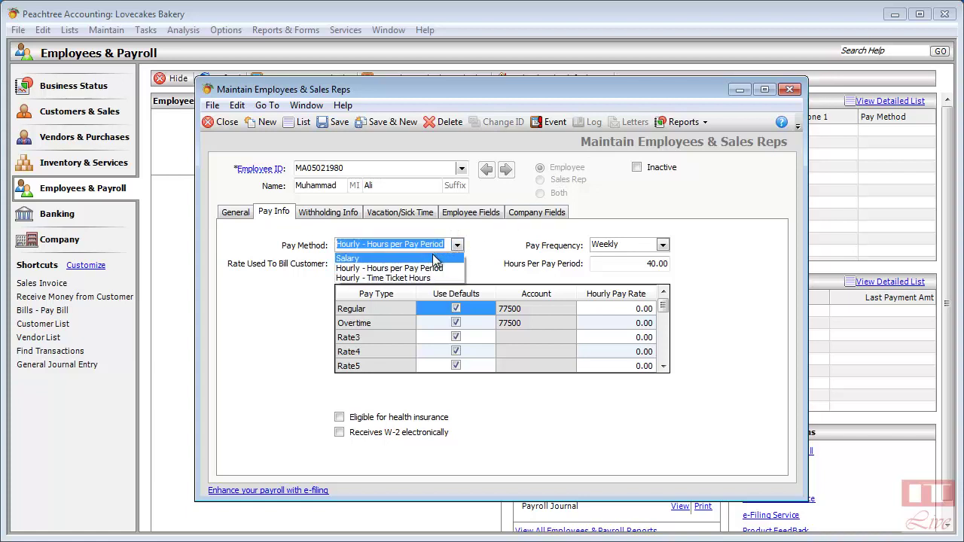
left_click(435, 260)
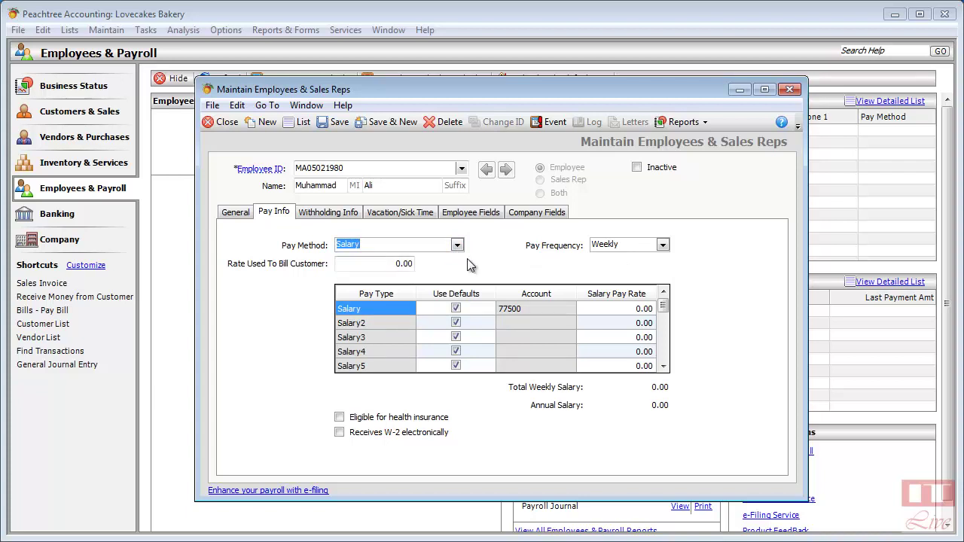
left_click(663, 244)
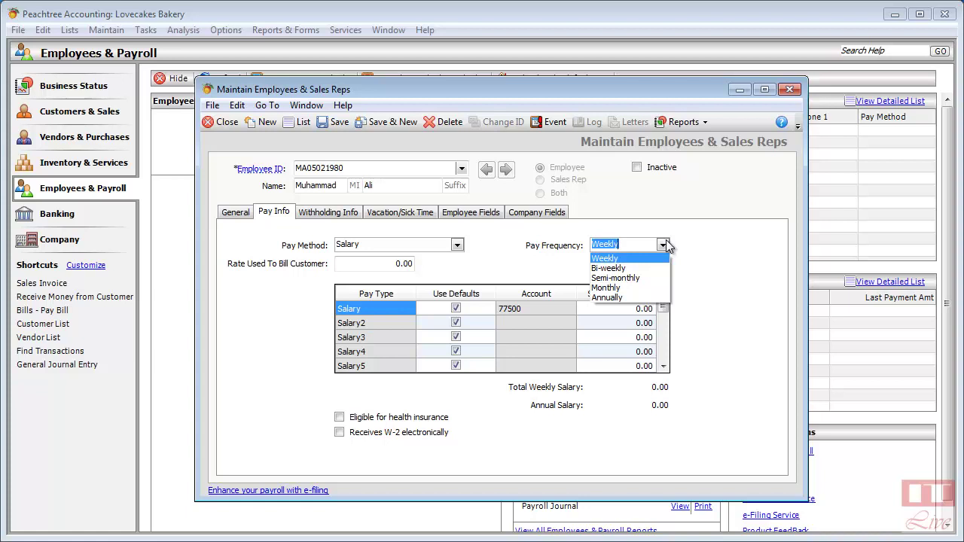
left_click(620, 287)
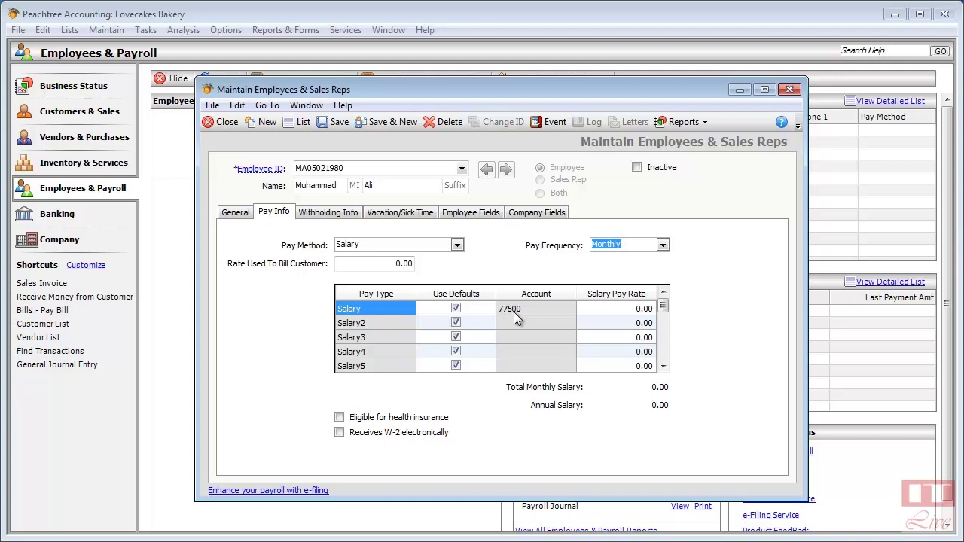
Step: Give the Salary pay type a pay rate of 20000 on default account 77500
left_click(456, 310)
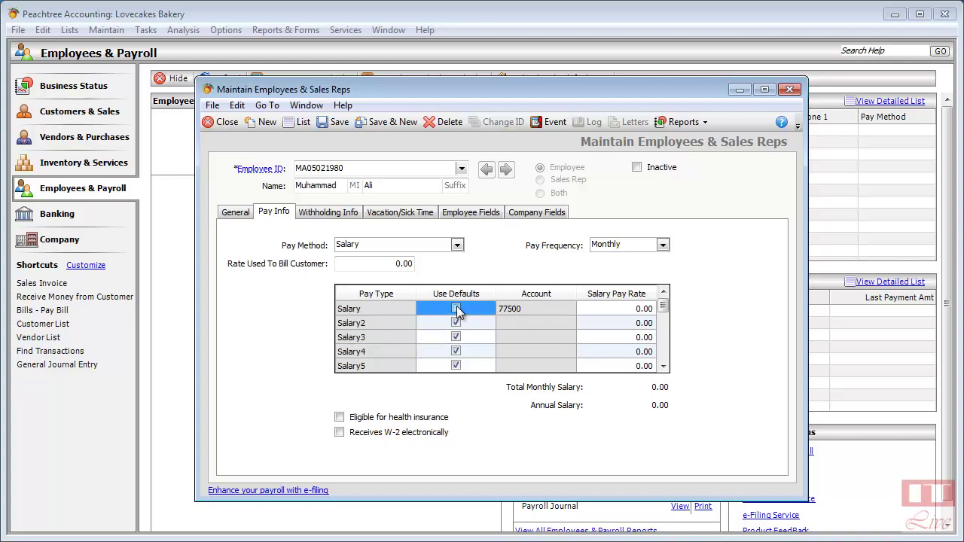
left_click(524, 310)
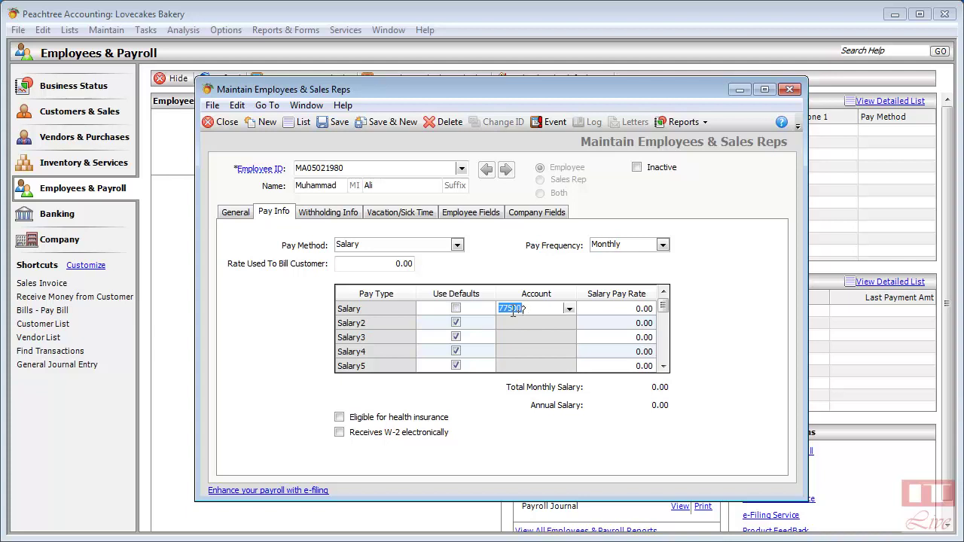
left_click(456, 308)
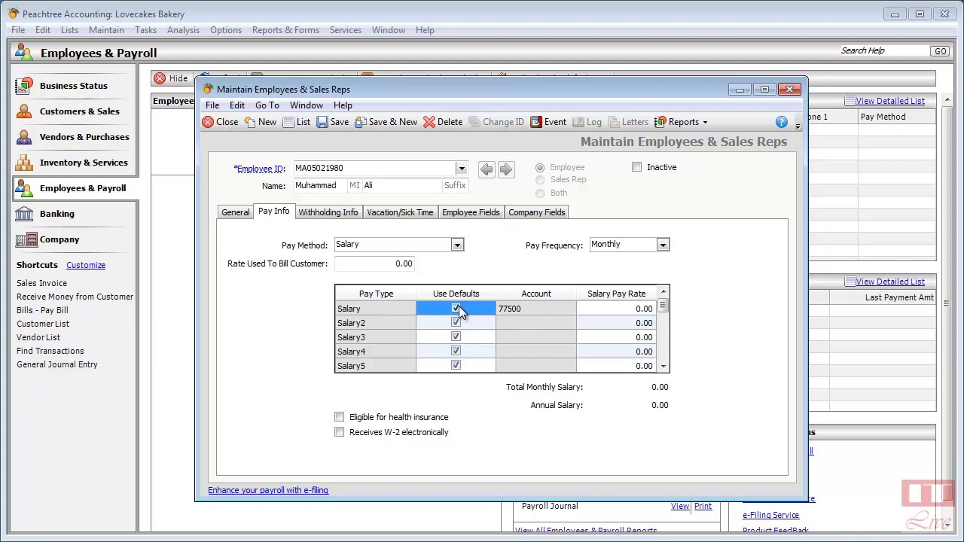
left_click(635, 308)
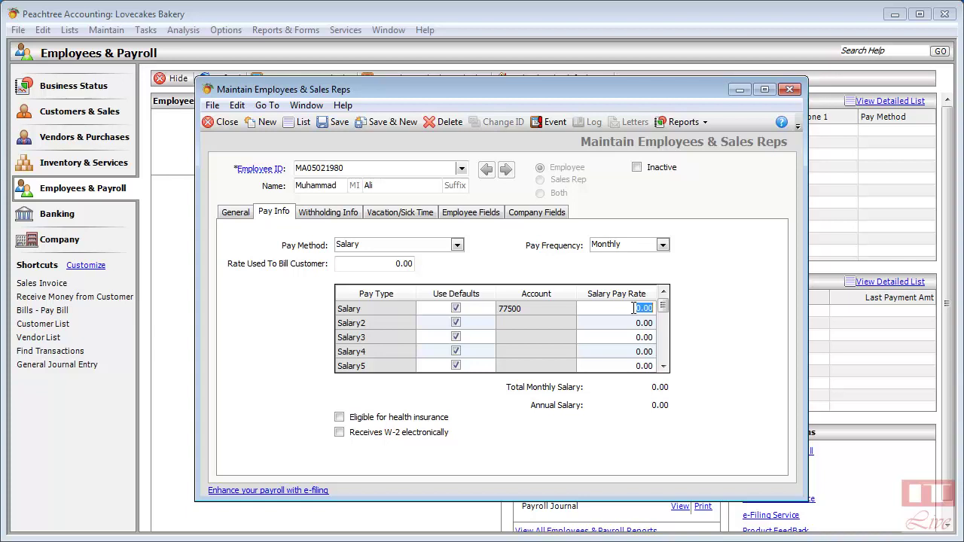
type("20000")
key("Tab")
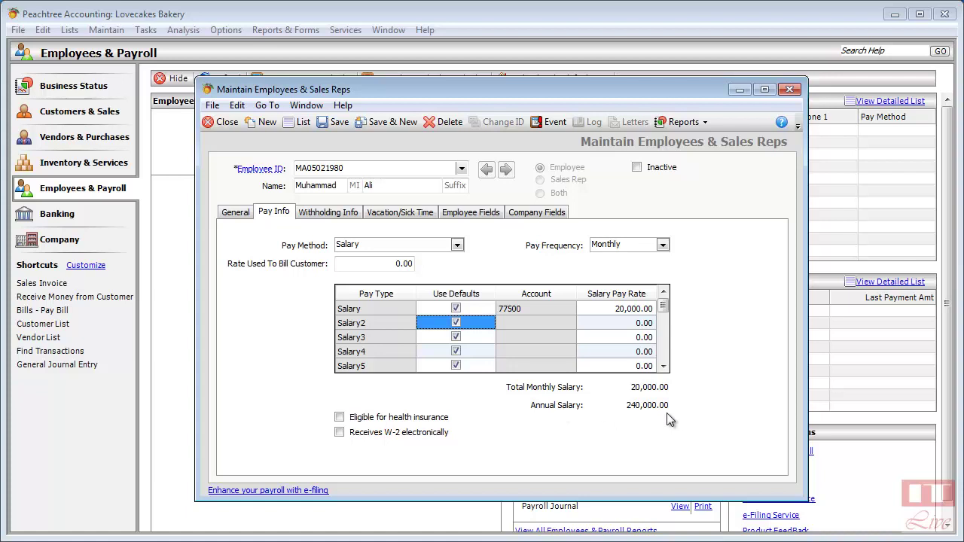
Step: Switch the pay frequency to Weekly and back to Monthly, then view Withholding Info
left_click(631, 245)
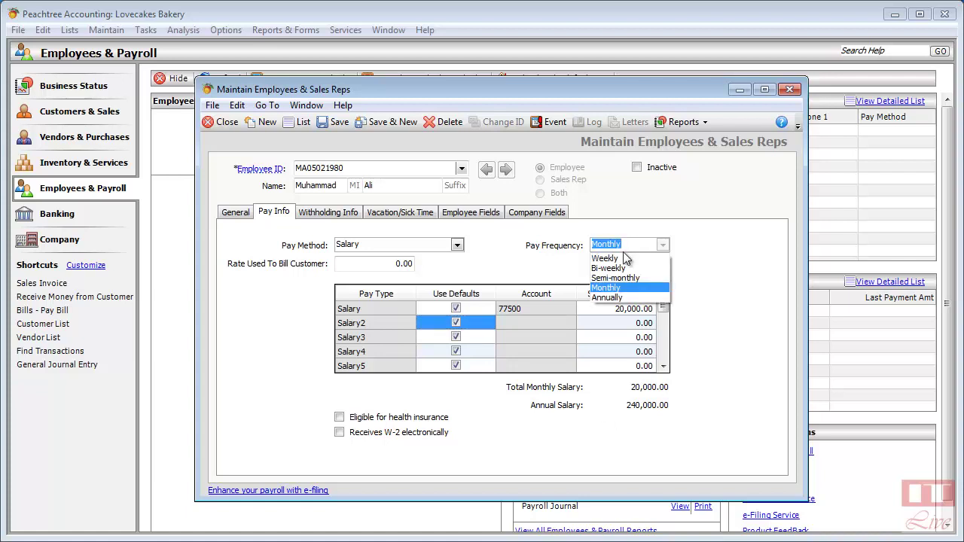
left_click(622, 258)
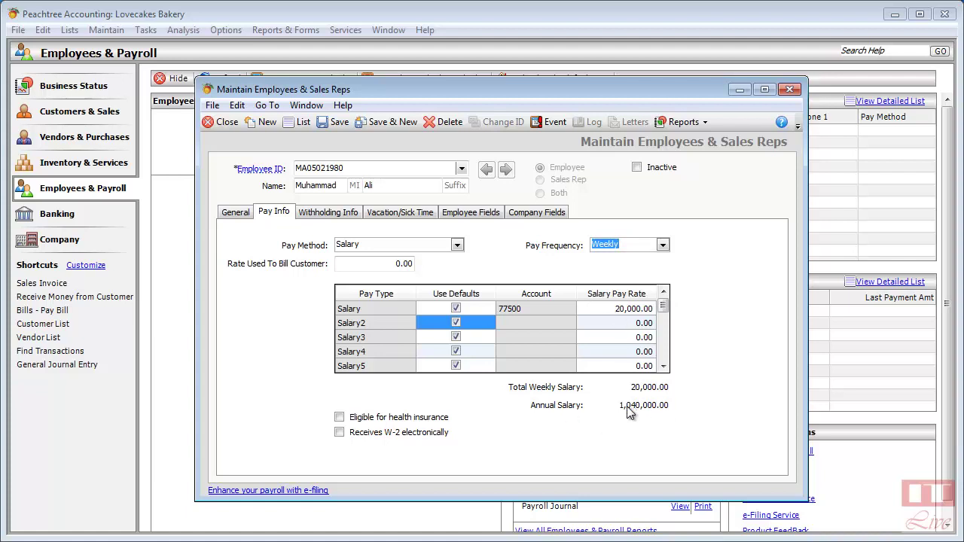
left_click(662, 245)
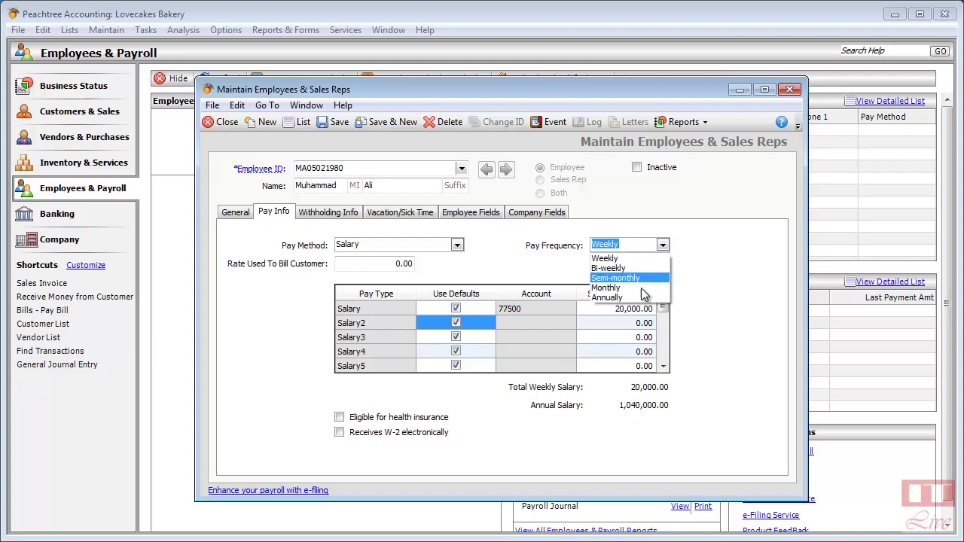
left_click(606, 288)
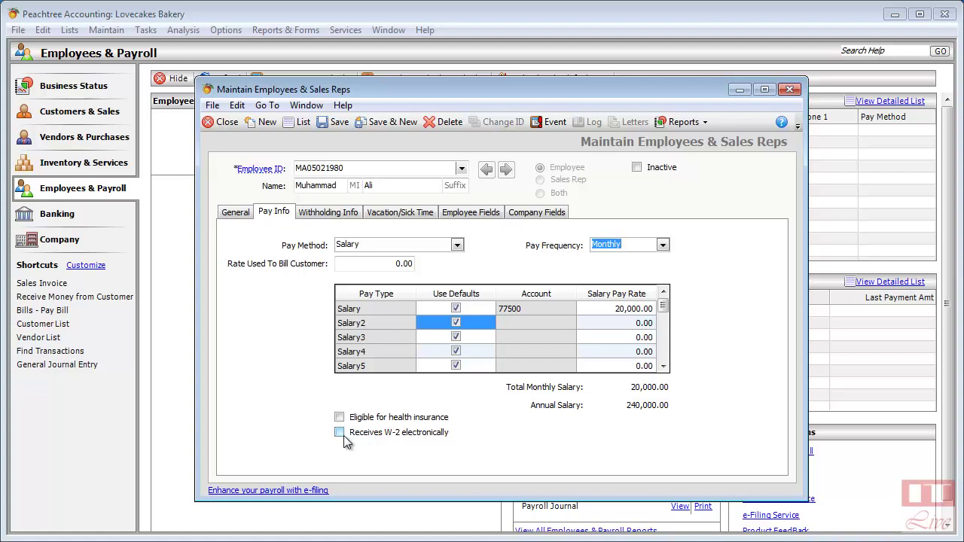
left_click(330, 216)
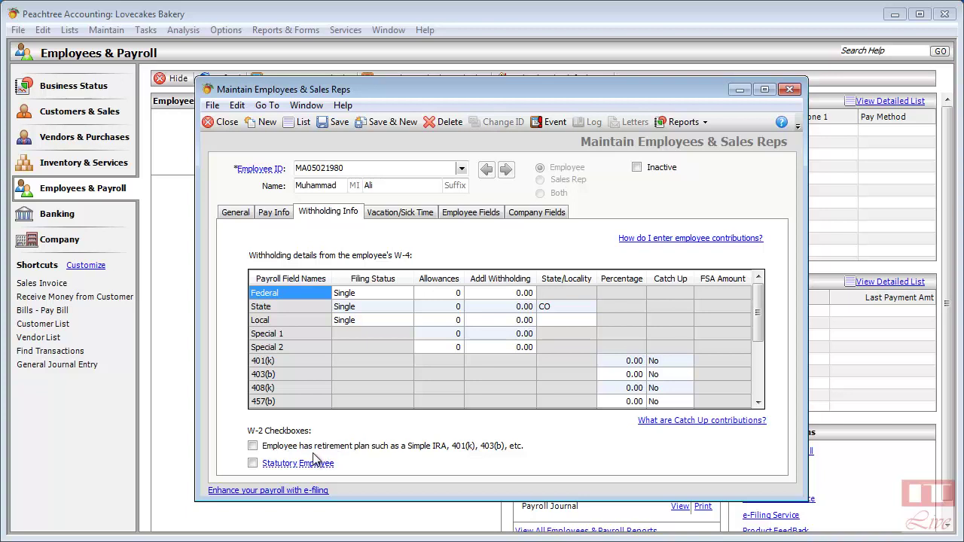
Step: Show the Vacation/Sick Time settings: 120 hours per year, capped at 240
left_click(408, 217)
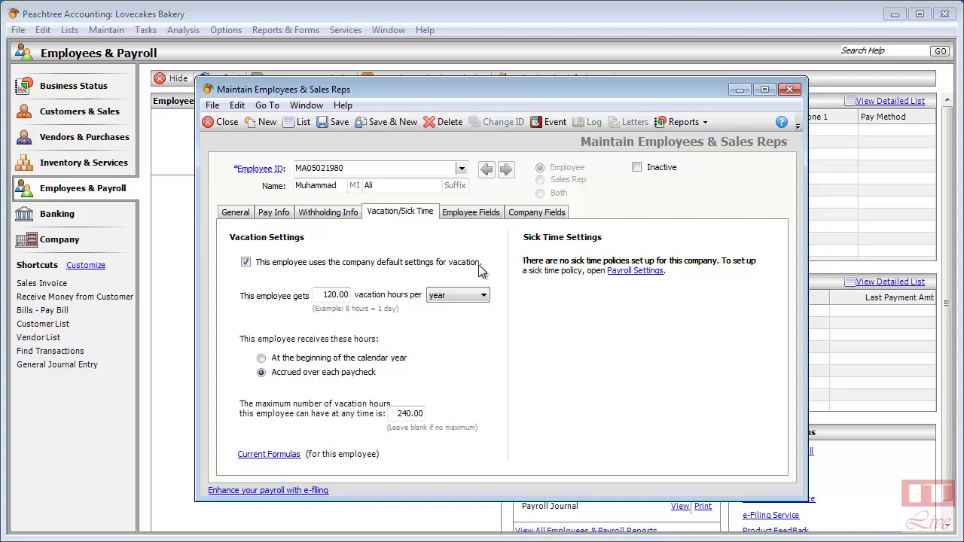
Step: Toggle Annual_Bonu Use Defaults off and on, then view the Company Fields page
left_click(468, 214)
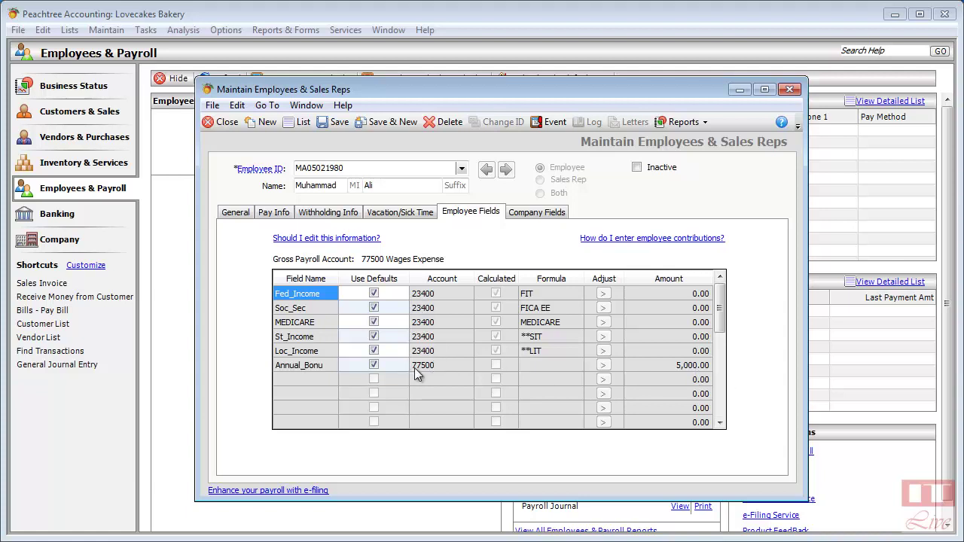
left_click(376, 363)
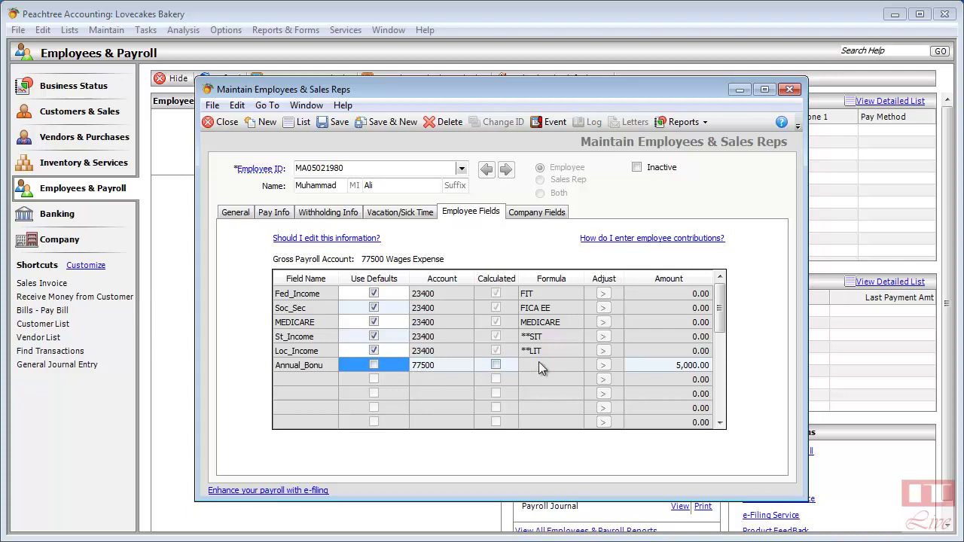
left_click(376, 364)
left_click(525, 213)
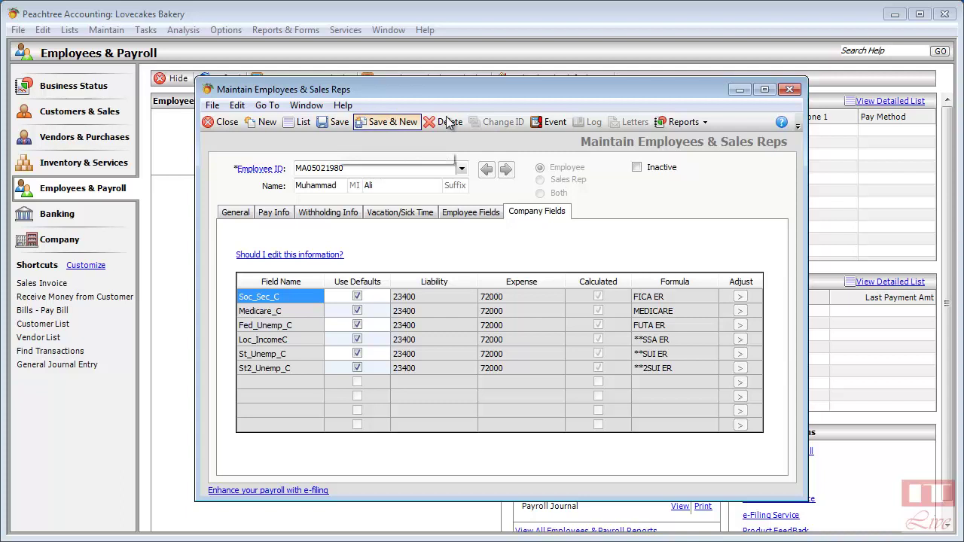
Step: Save the salaried employee's record with its pay and payroll settings
left_click(338, 121)
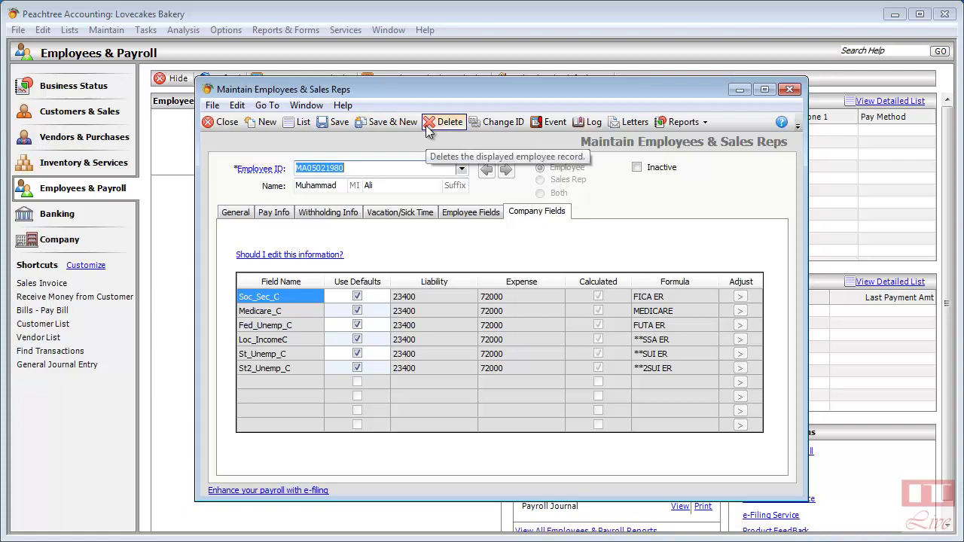
left_click(474, 125)
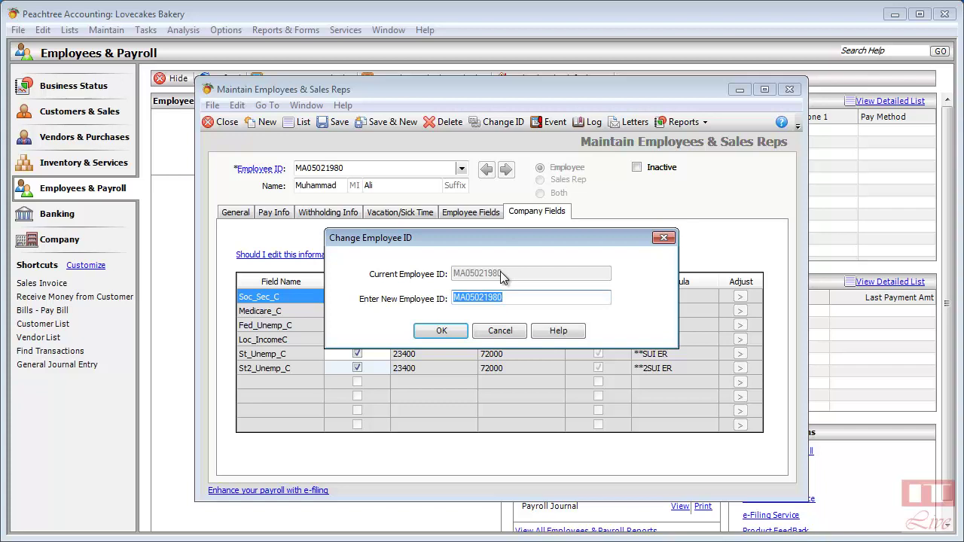
left_click(488, 333)
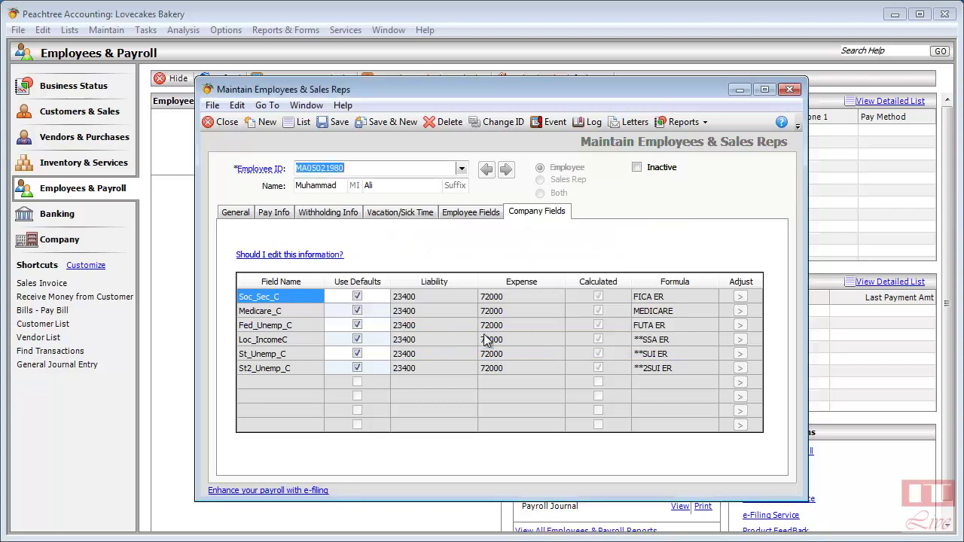
Step: Create an Other-type event named 'Training' noted 'Attend Training on Sales'
left_click(559, 127)
left_click_drag(354, 175, 367, 173)
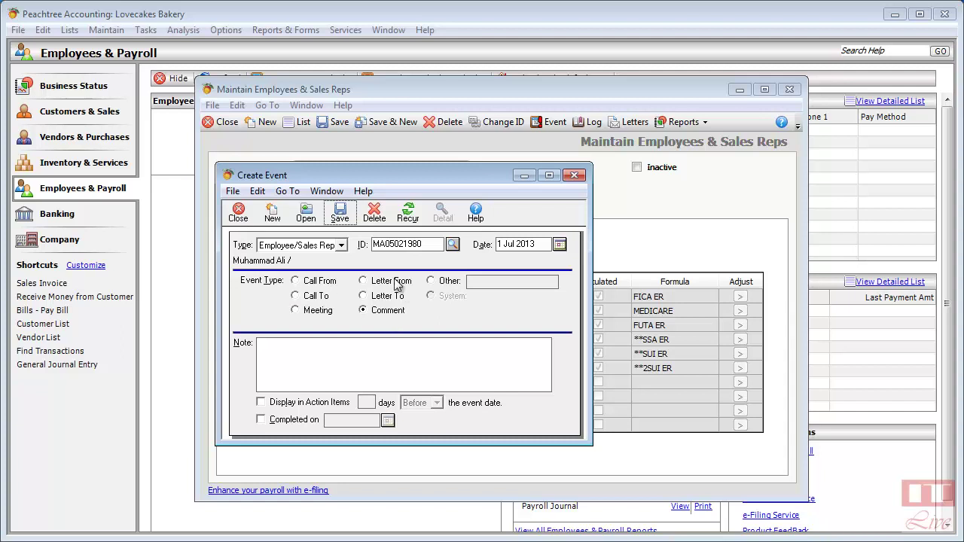
left_click(365, 353)
left_click(434, 281)
left_click(469, 282)
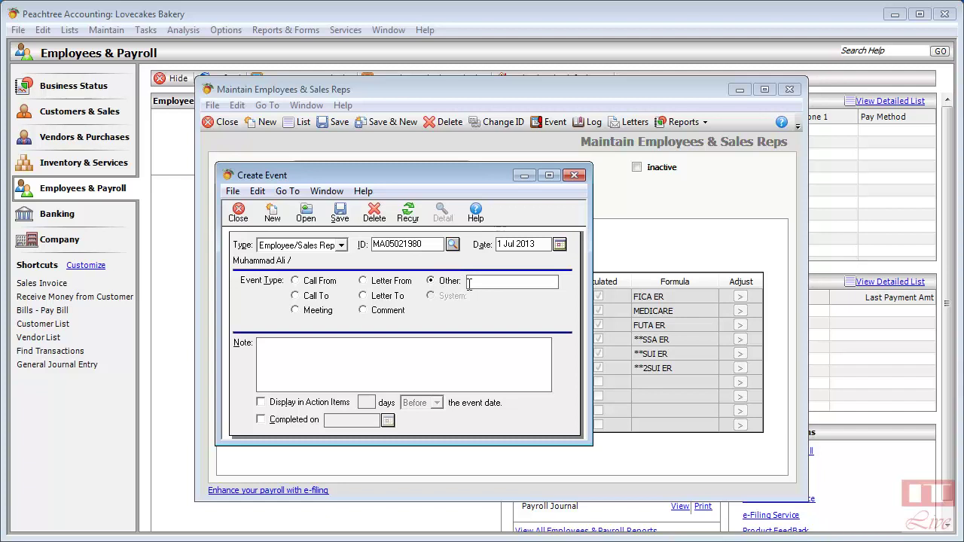
type("Training")
left_click(517, 347)
type("Attend Training on Sales")
Step: Date the event 15 July 2013, show it in Action Items 3 days before, and save
left_click(559, 245)
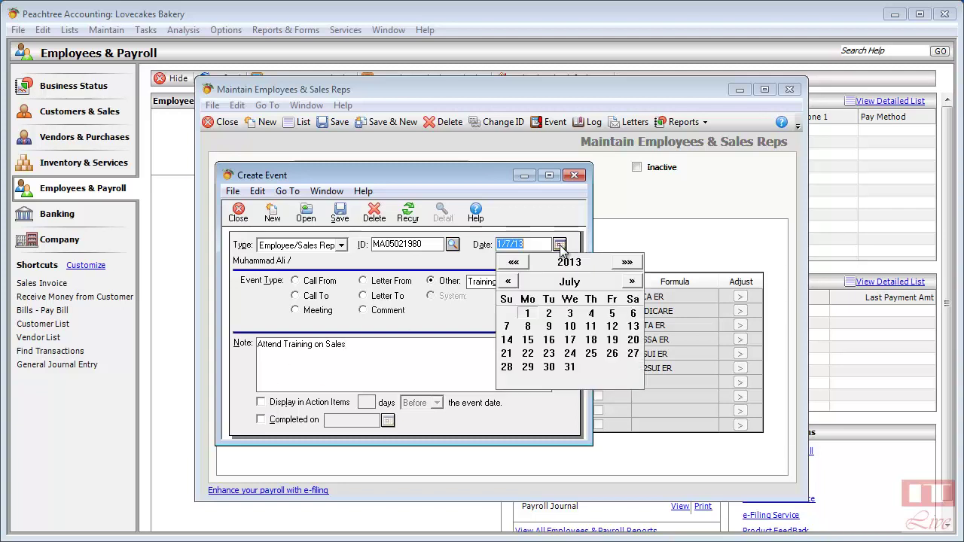
left_click(535, 339)
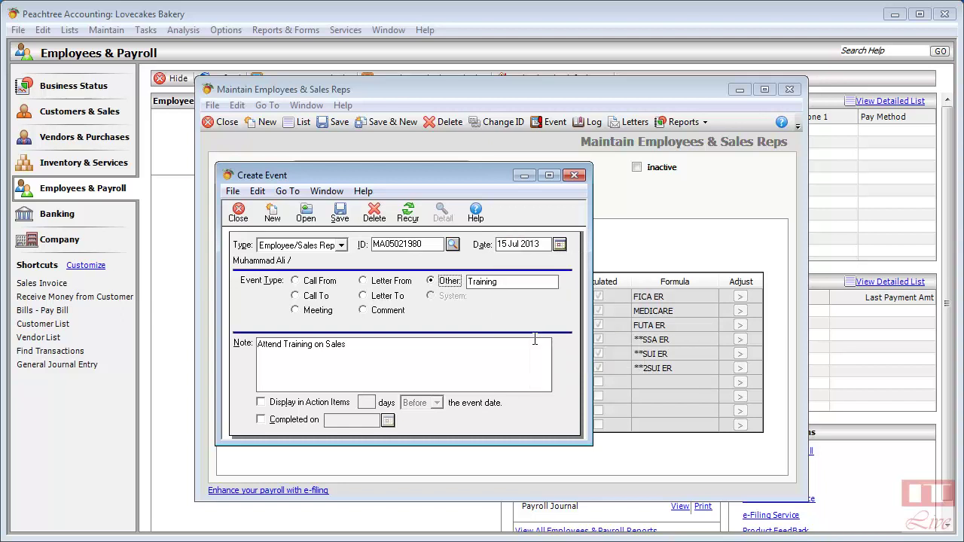
left_click(261, 403)
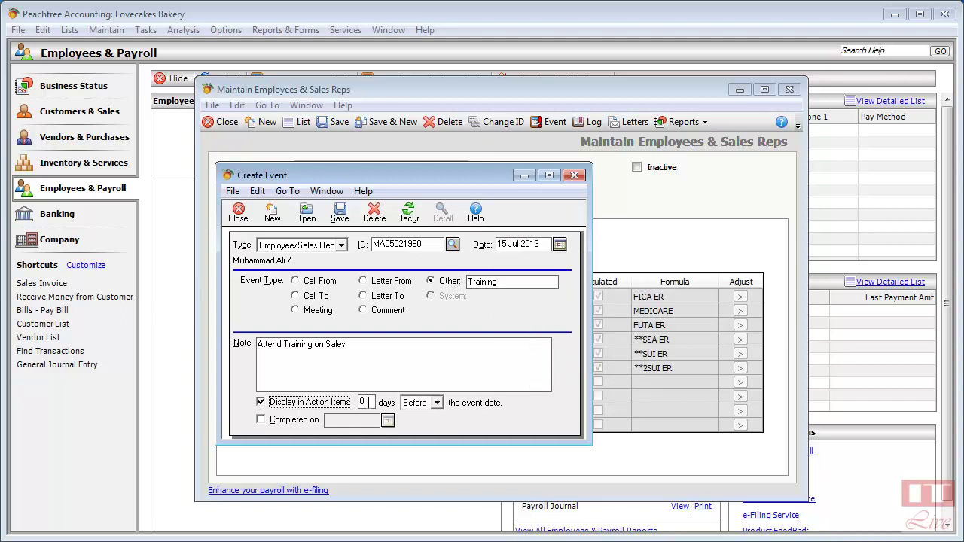
key("Tab")
type("3")
left_click(338, 214)
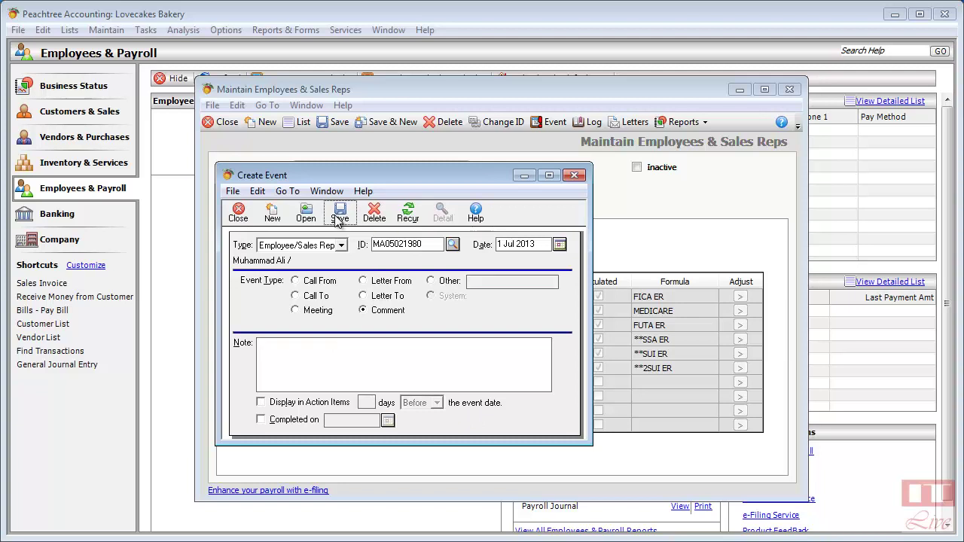
left_click(238, 213)
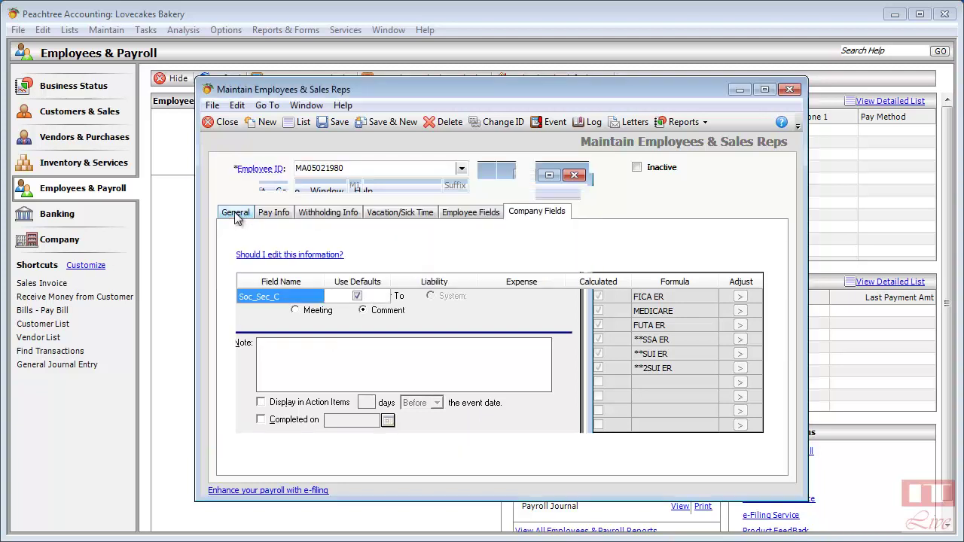
Step: Delete the Training event from the employee's event log and close the event windows
left_click(595, 125)
left_click_drag(263, 162, 431, 157)
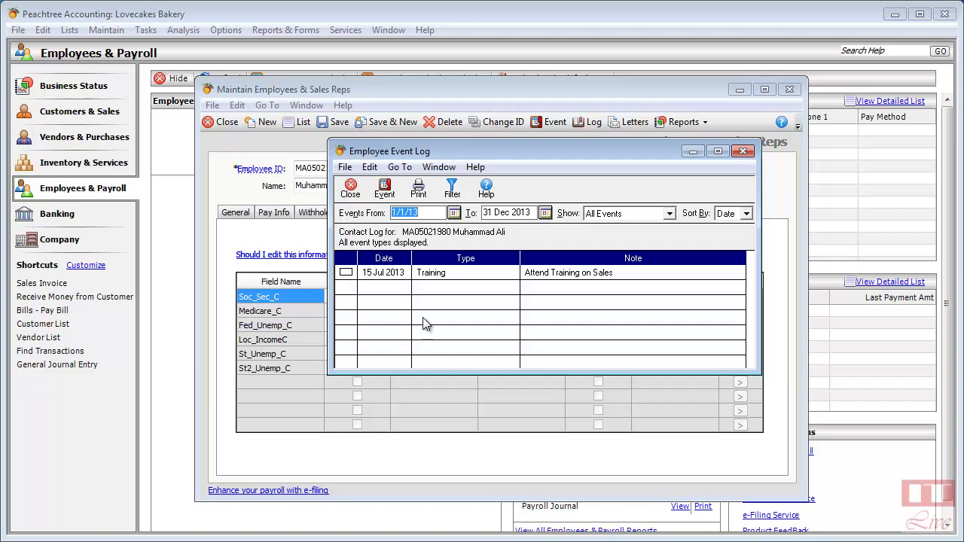
left_click(346, 273)
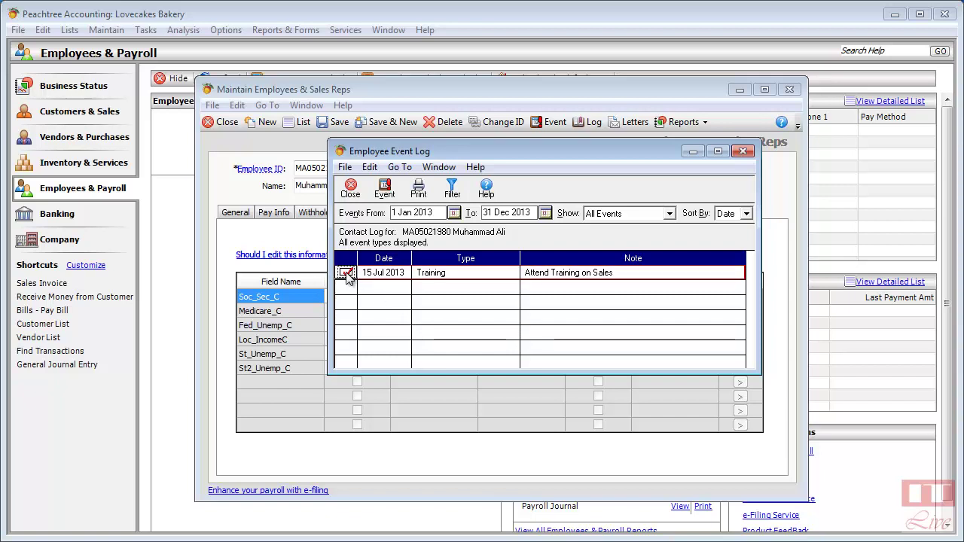
left_click(389, 194)
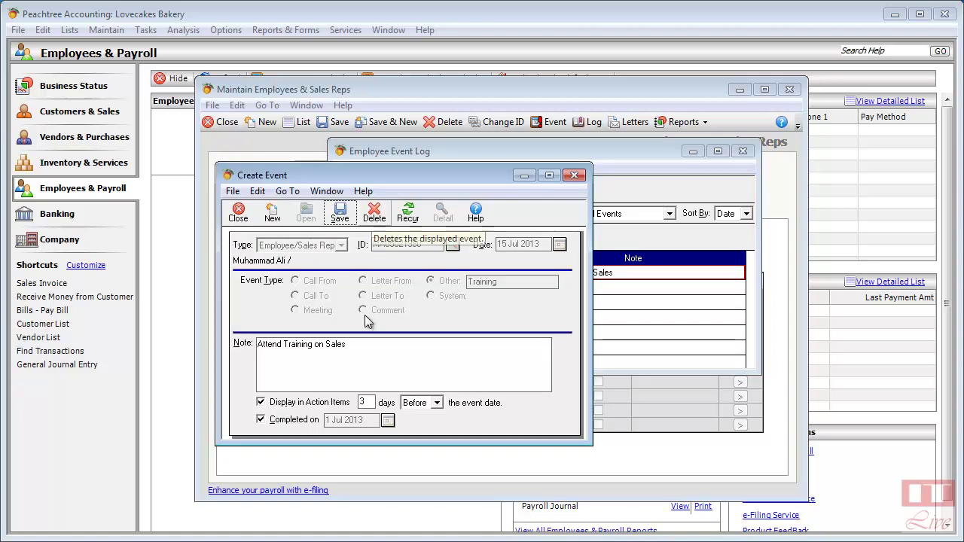
left_click(375, 215)
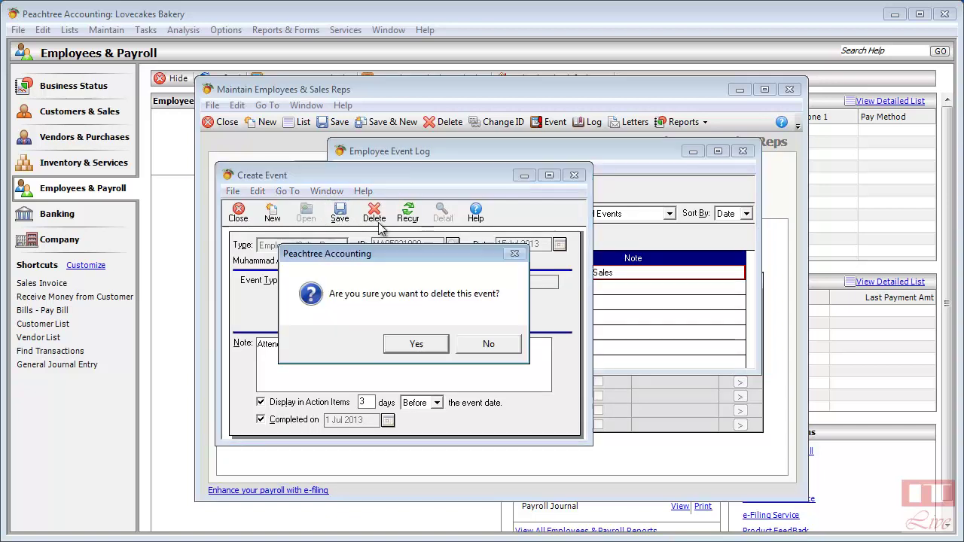
left_click(416, 344)
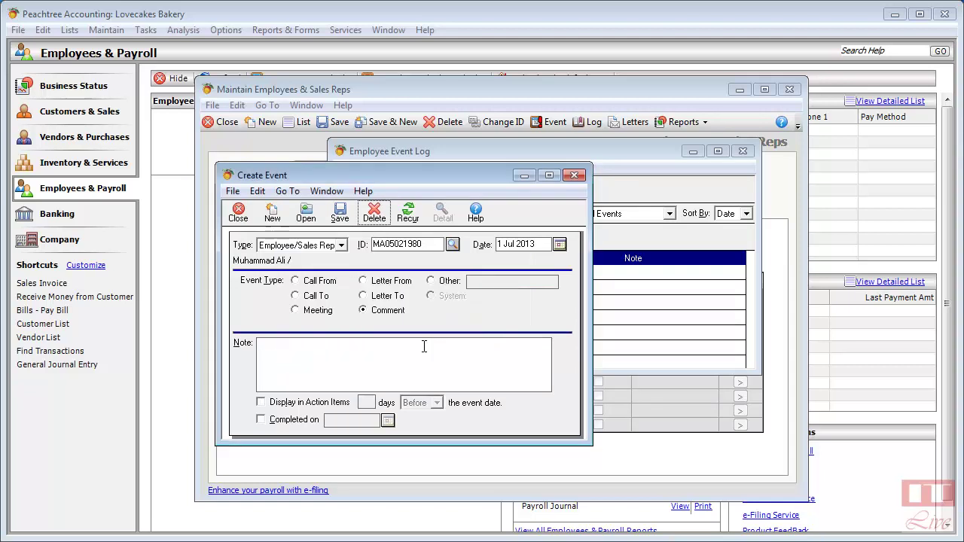
left_click(238, 217)
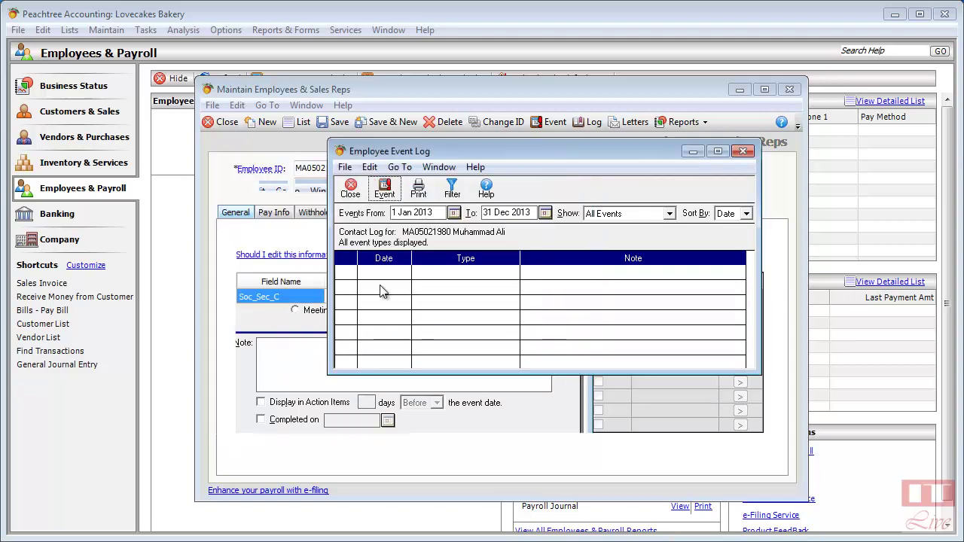
left_click(354, 193)
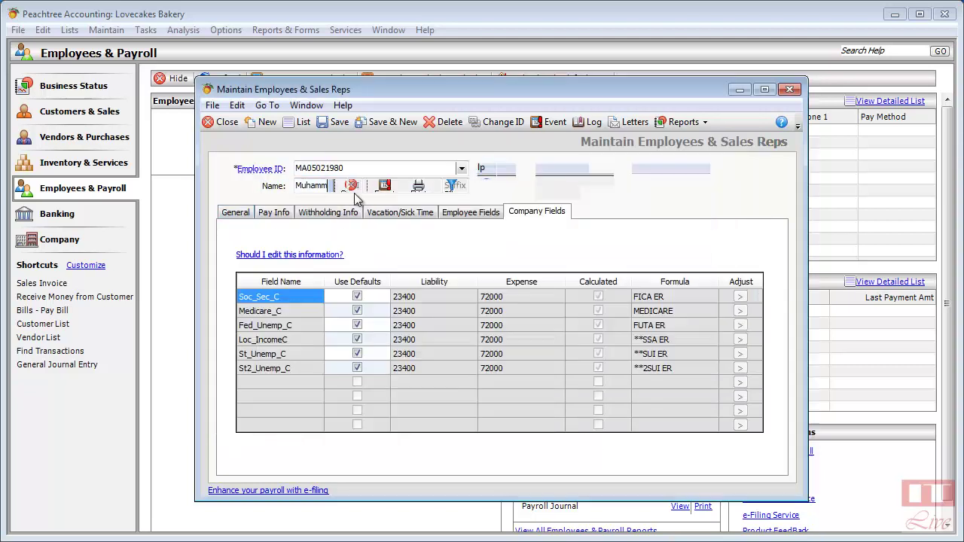
left_click(630, 122)
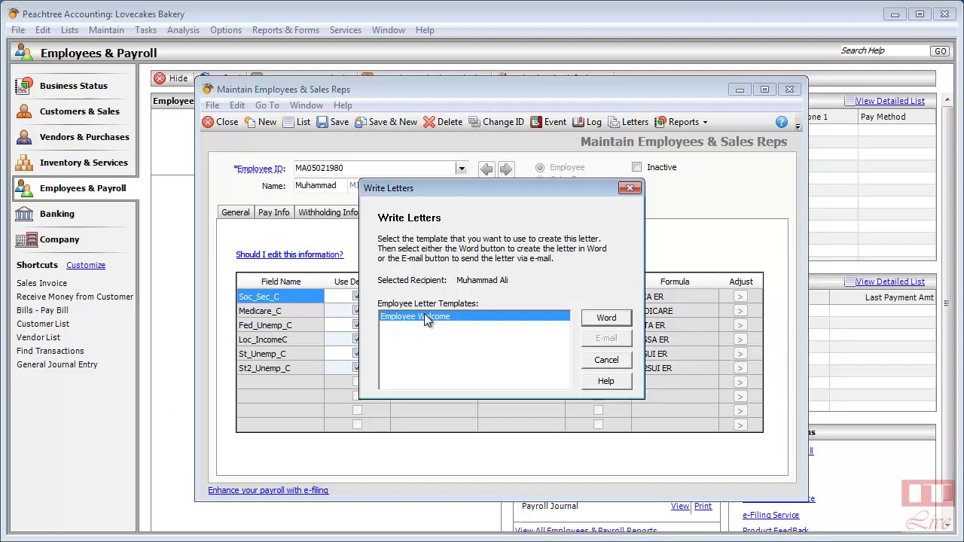
left_click(596, 365)
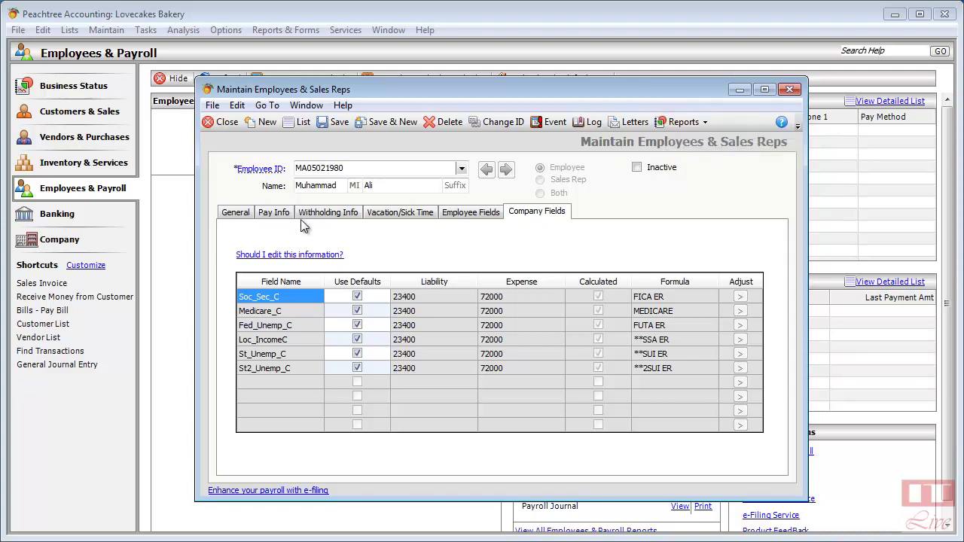
Step: Close Maintain Employees and refresh the Employees list to show the salaried employee
left_click(226, 123)
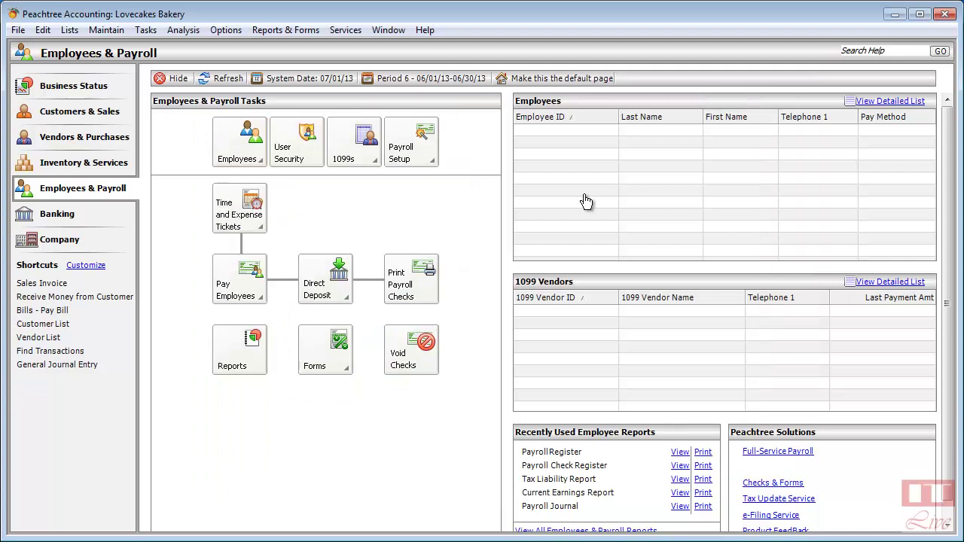
left_click(235, 81)
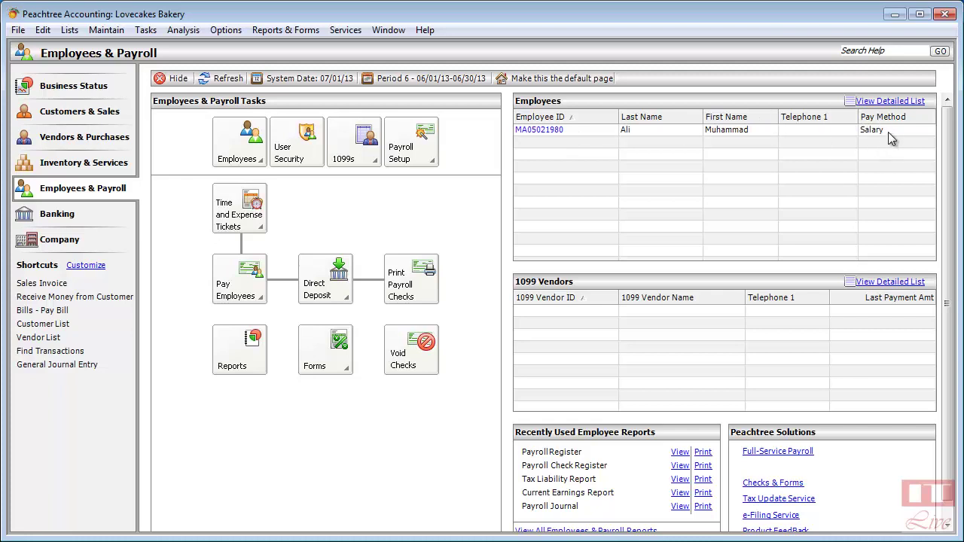
Step: Start a new employee record from the Employees task menu
left_click(258, 156)
left_click(280, 172)
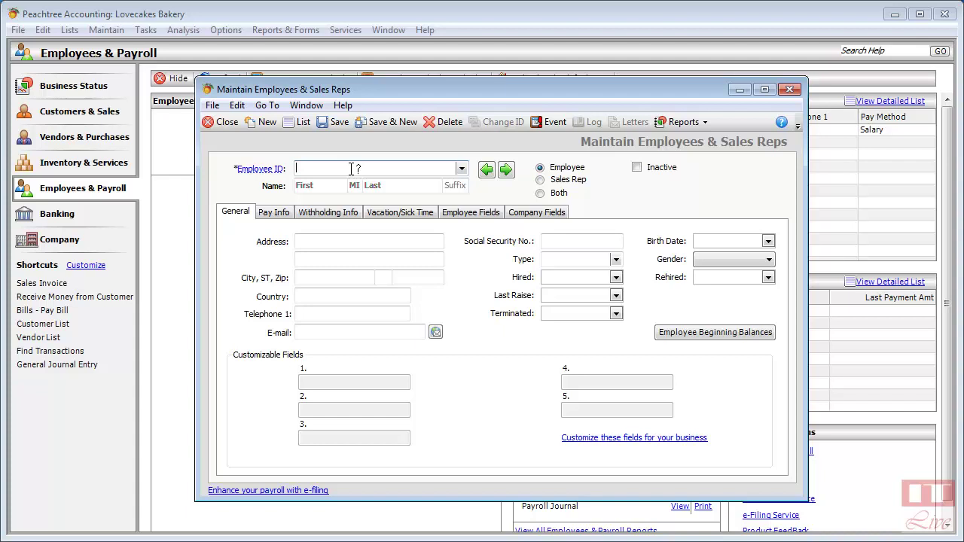
Step: Enter the new employee's ID, first name and last name, and set the type to Both
type("JD")
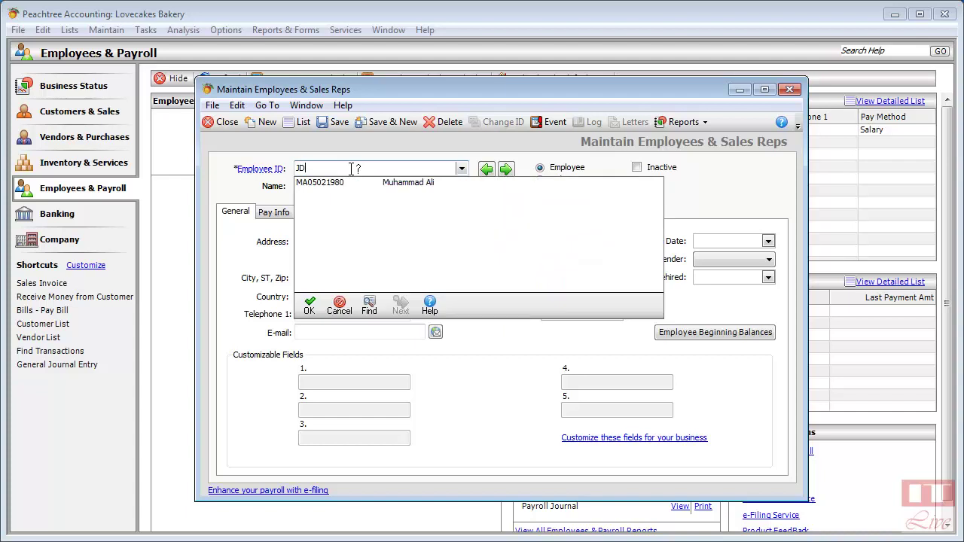
type("15081981")
left_click(311, 308)
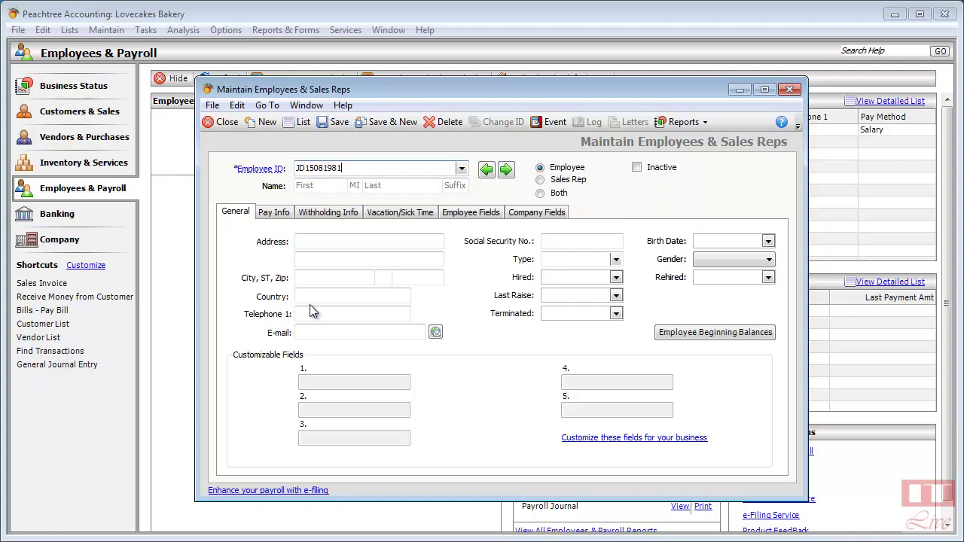
left_click(314, 184)
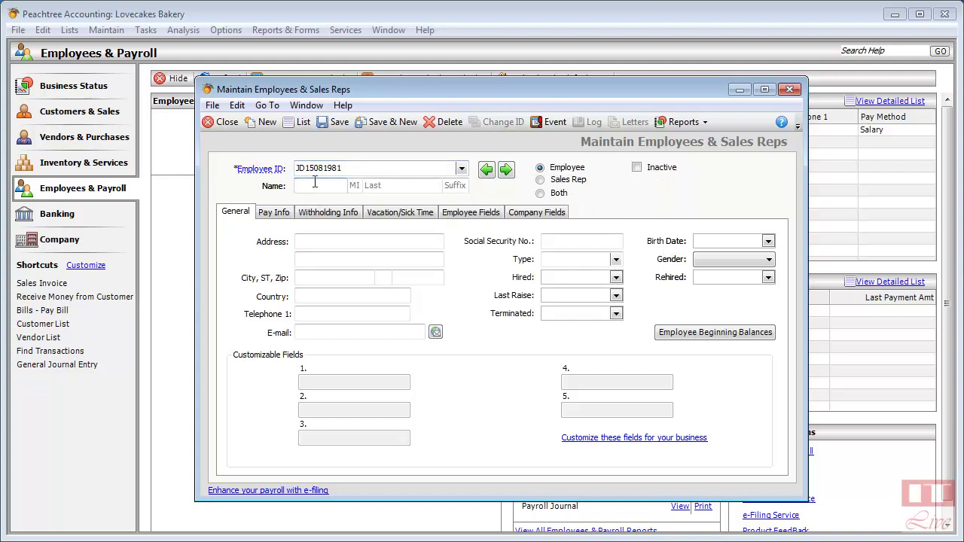
type("John")
key("Tab")
key("Tab")
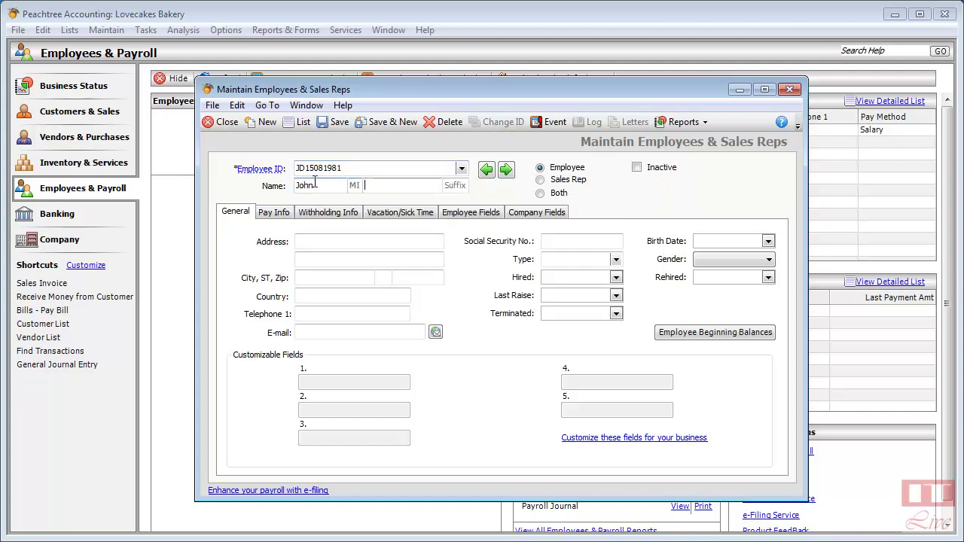
type("Douglas")
left_click(540, 195)
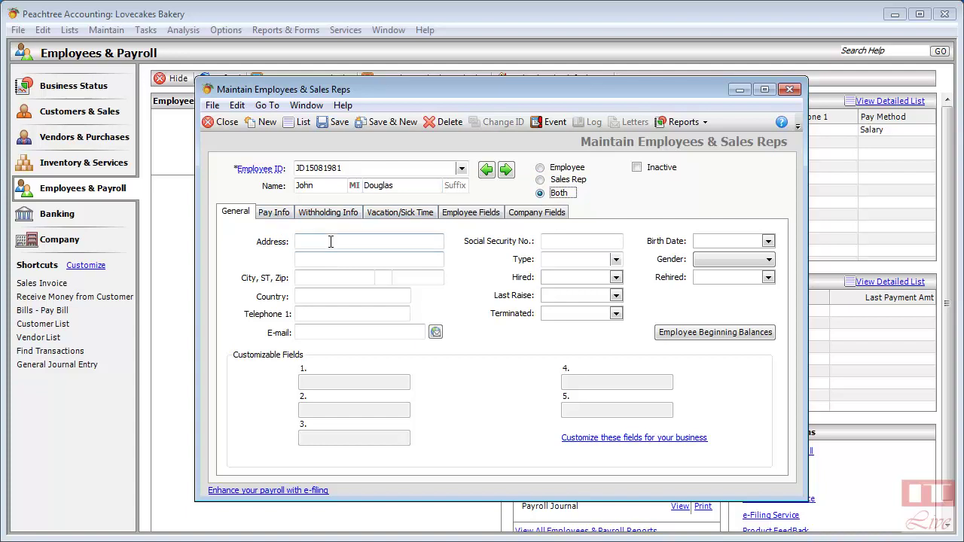
Step: On Pay Info, set hourly rates to 1,000.00 Regular and 1,500.00 Overtime
left_click(289, 214)
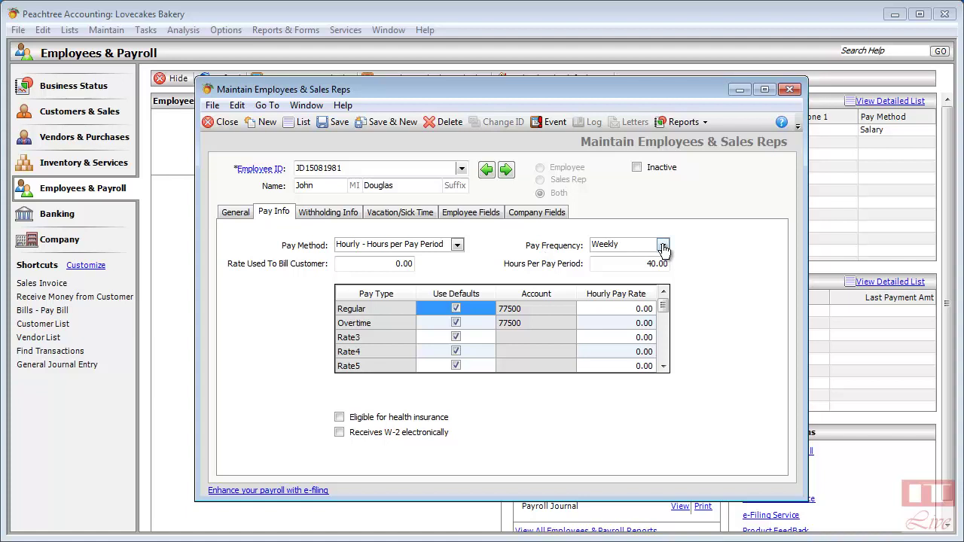
left_click(624, 308)
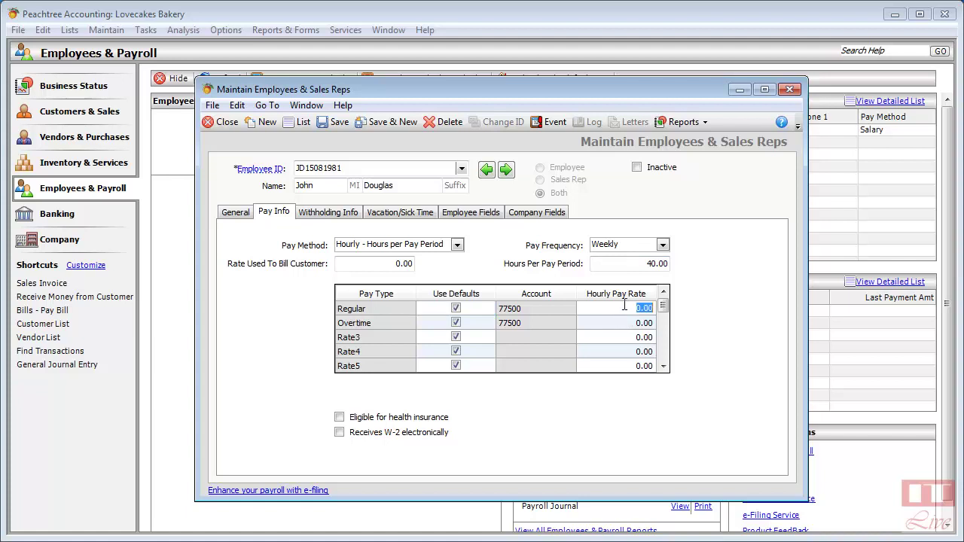
type("1000")
key("Tab")
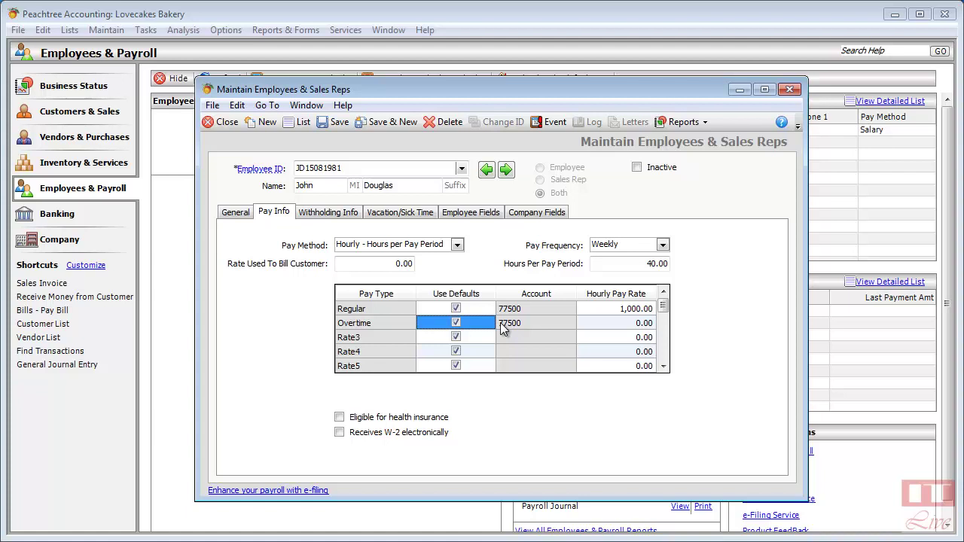
left_click(631, 323)
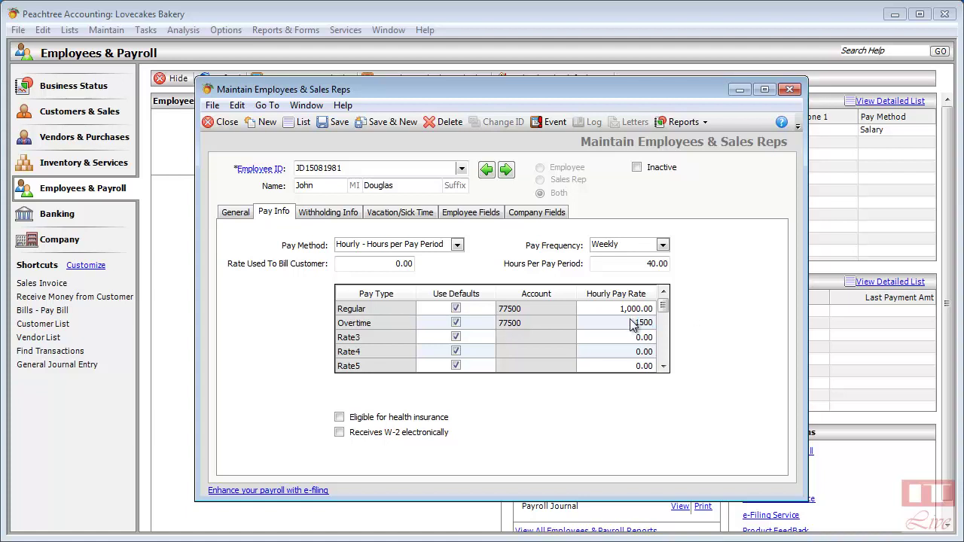
key("Tab")
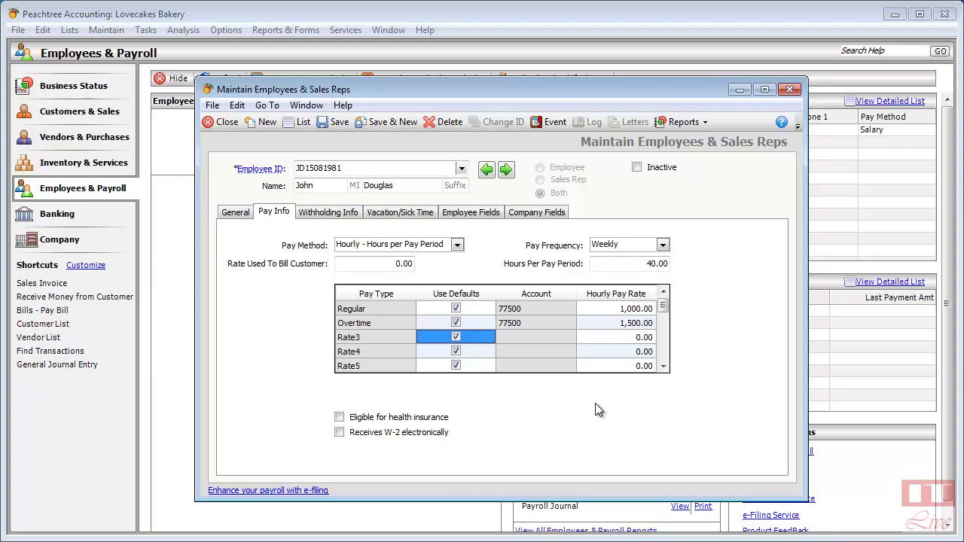
left_click(335, 214)
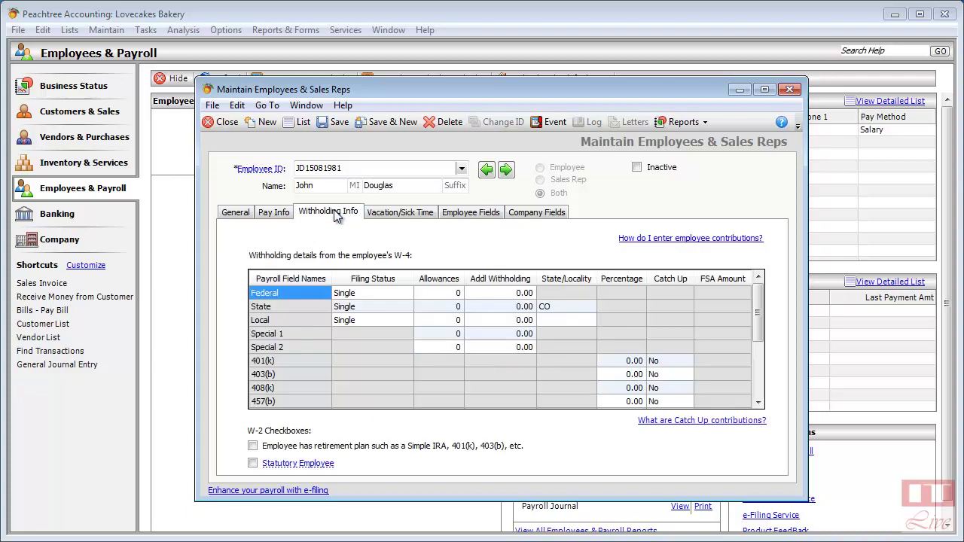
Step: Review the Vacation/Sick Time, Employee Fields and Company Fields settings
left_click(381, 212)
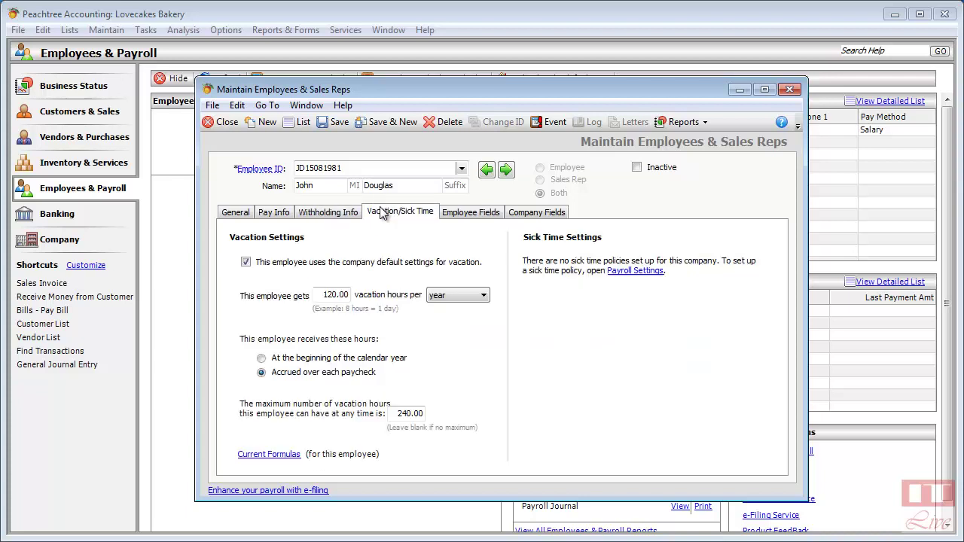
left_click(484, 213)
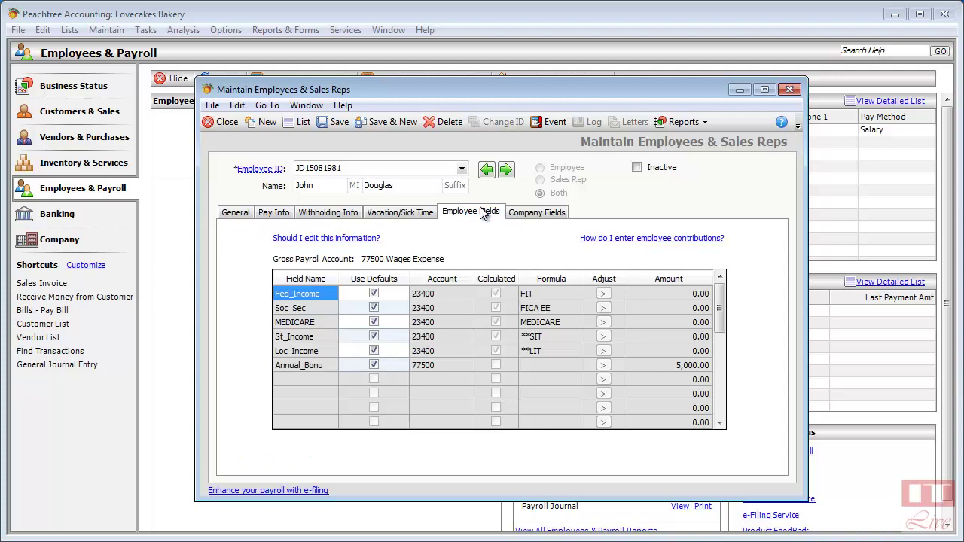
left_click(548, 213)
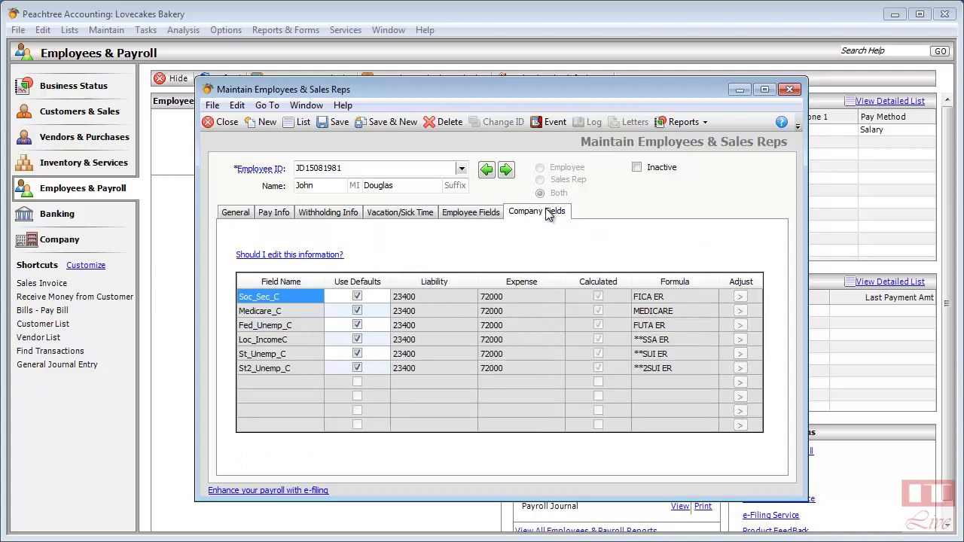
Step: Toggle Use Defaults off and on for the 5,000.00 Annual_Bonu field, then return to General
left_click(491, 213)
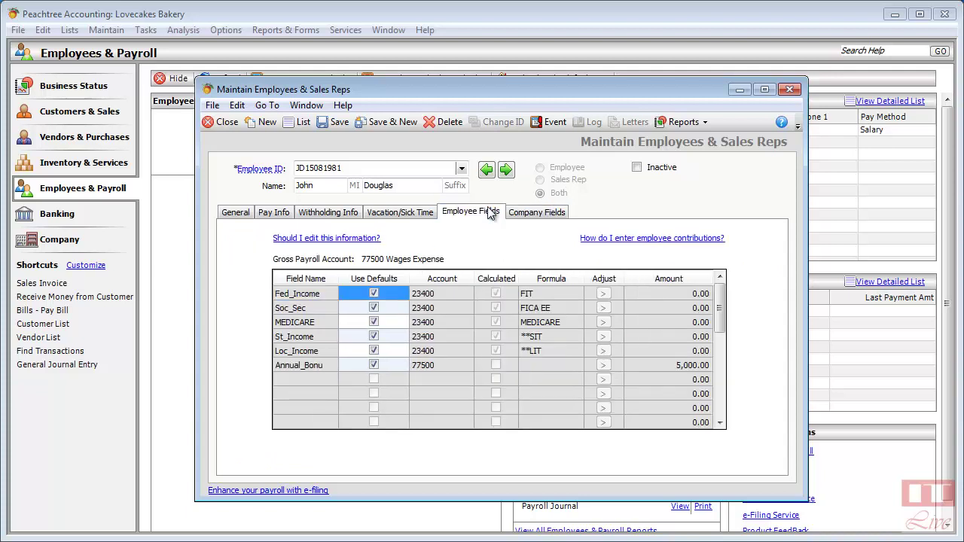
left_click(375, 368)
left_click(374, 366)
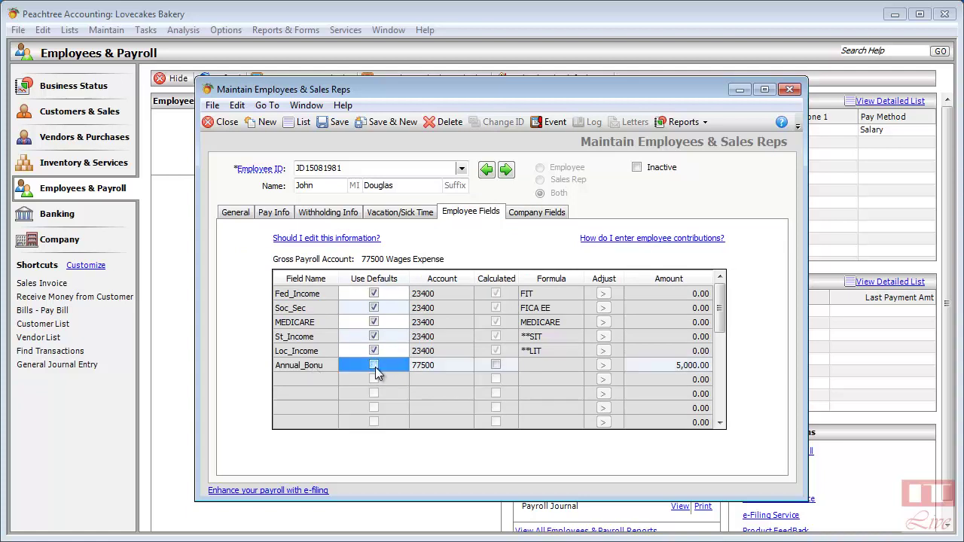
left_click(675, 365)
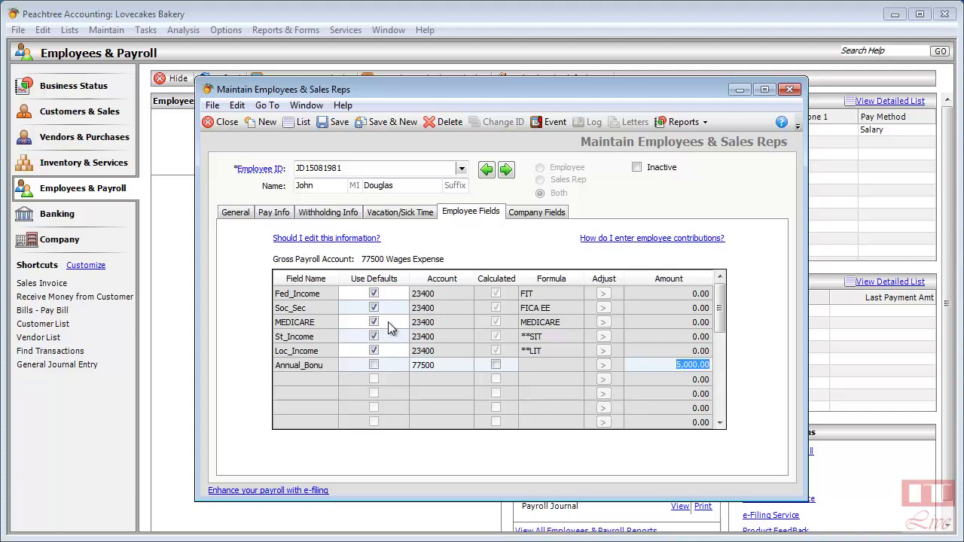
left_click(372, 366)
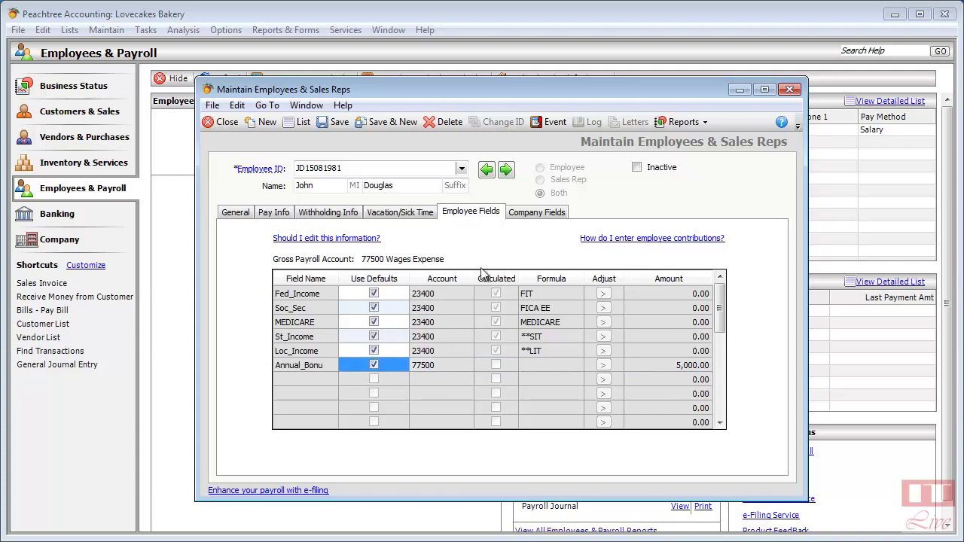
left_click(242, 215)
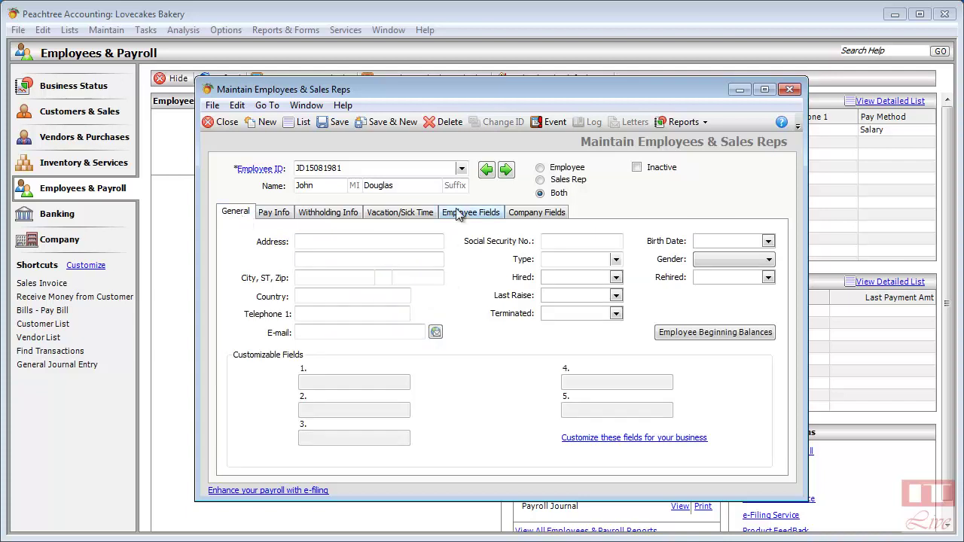
Step: Keep the employee active, save and close the record, and refresh the Employees list
left_click(636, 168)
left_click(637, 169)
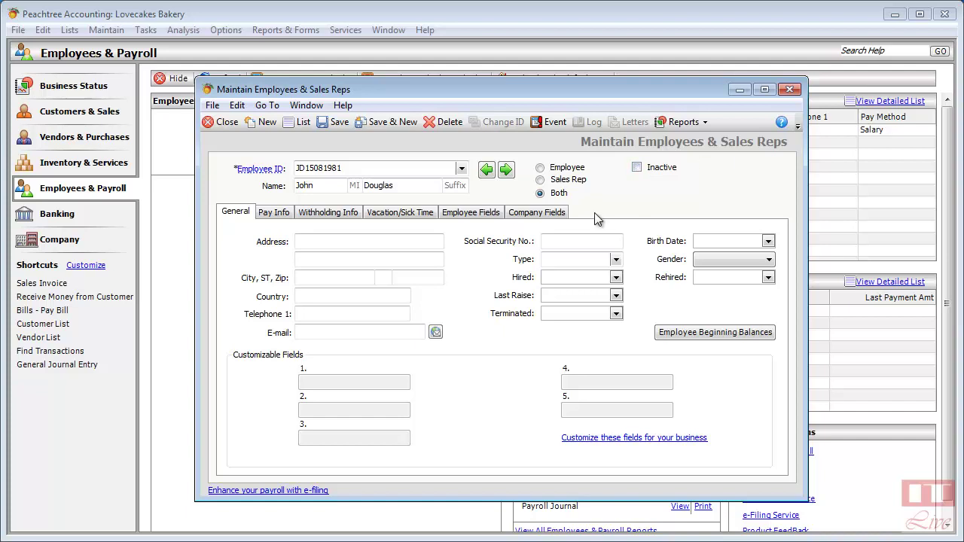
left_click(337, 125)
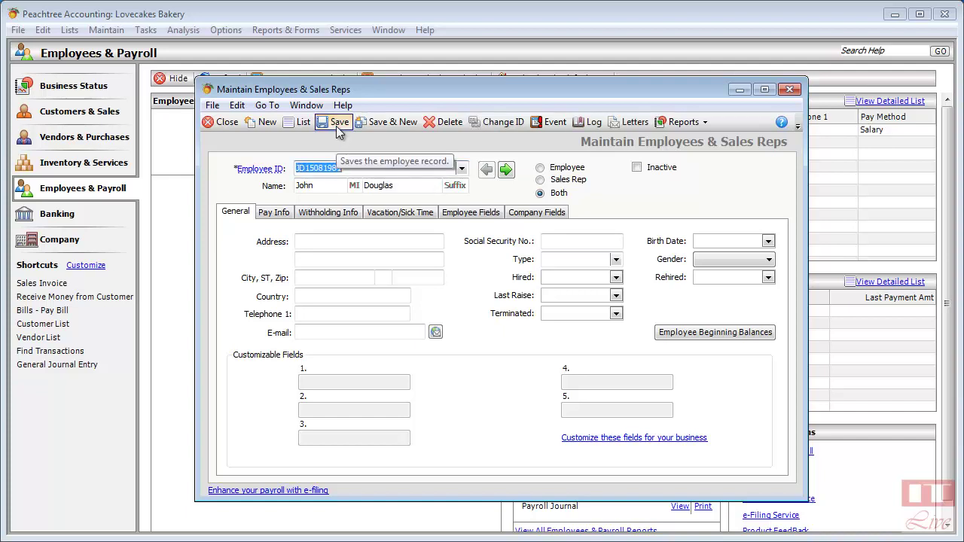
left_click(221, 122)
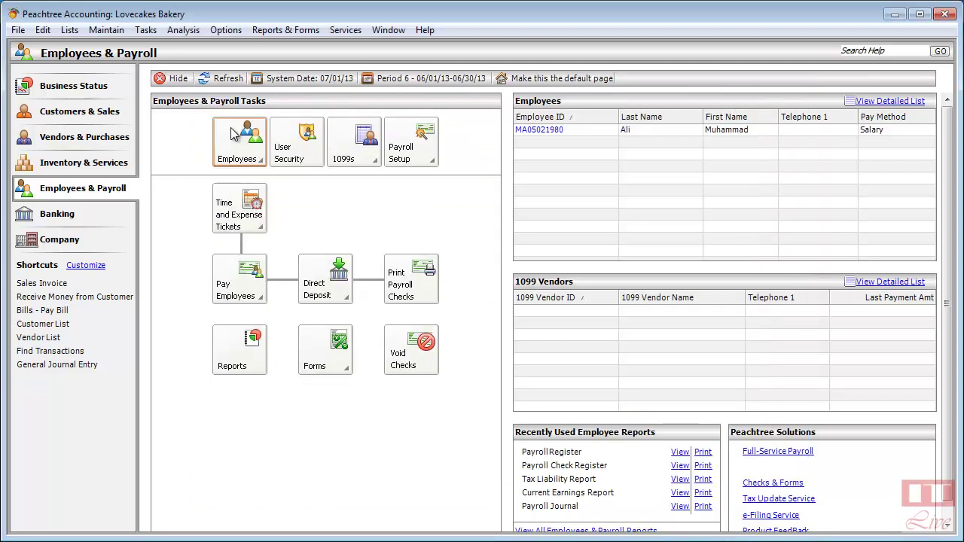
left_click(220, 78)
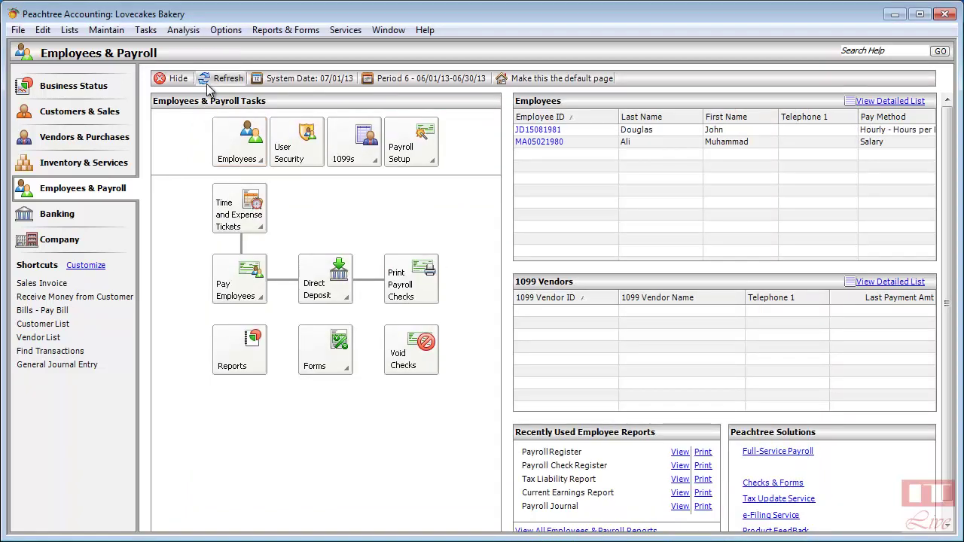